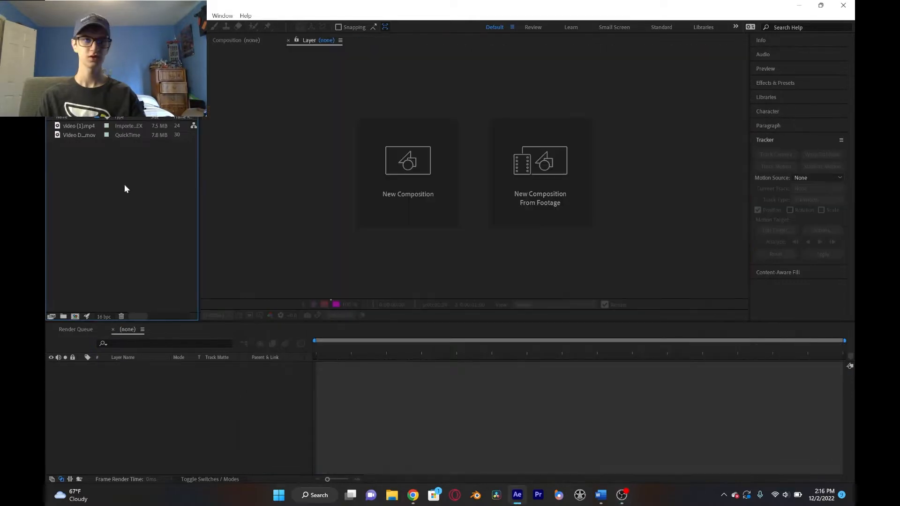
- Open and play back both imported clips, the flower-field video and the close-up face recording
left_click(77, 126)
double_click(77, 128)
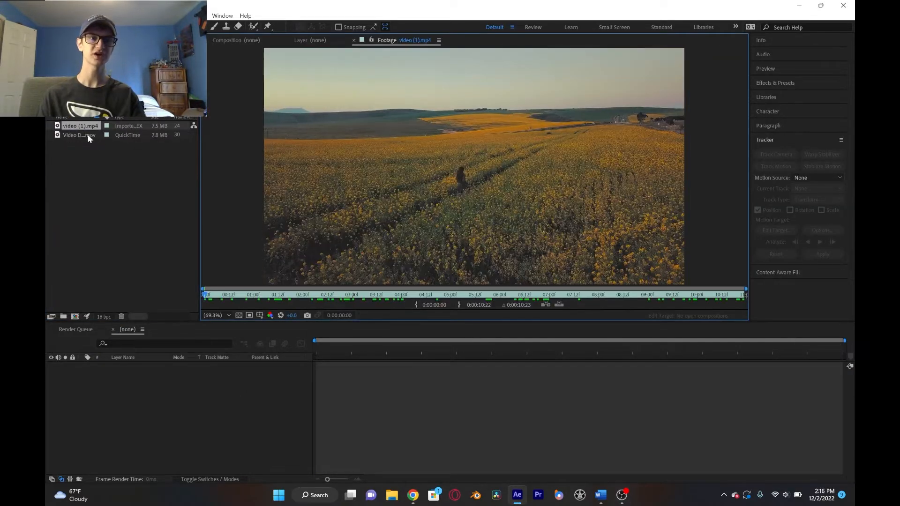
key("space")
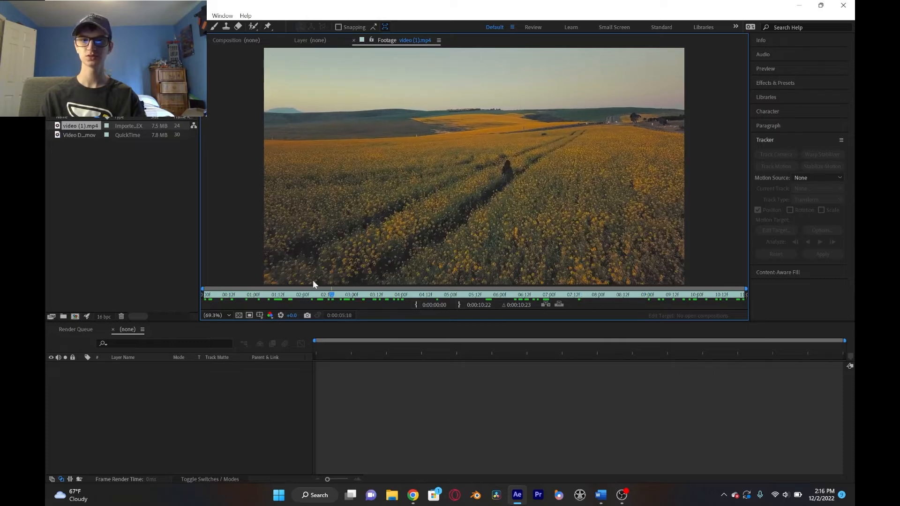
key("space")
double_click(75, 136)
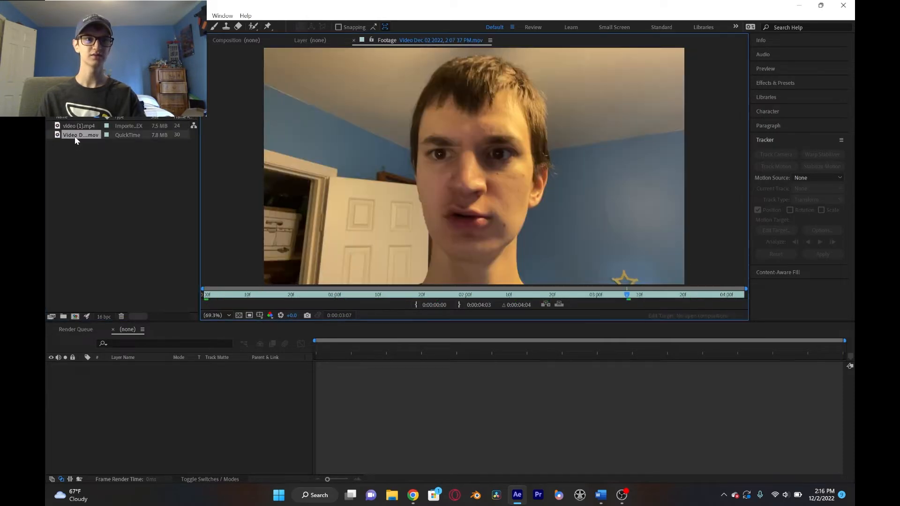
key("space")
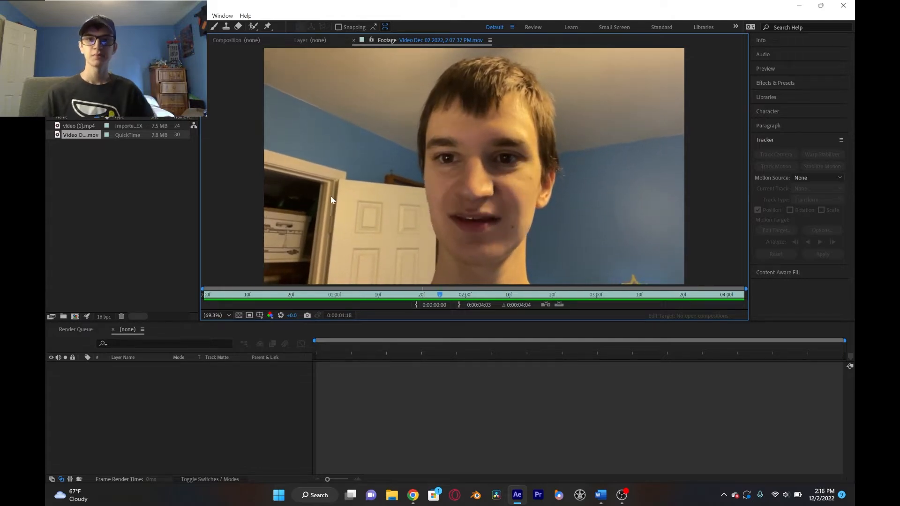
key("space")
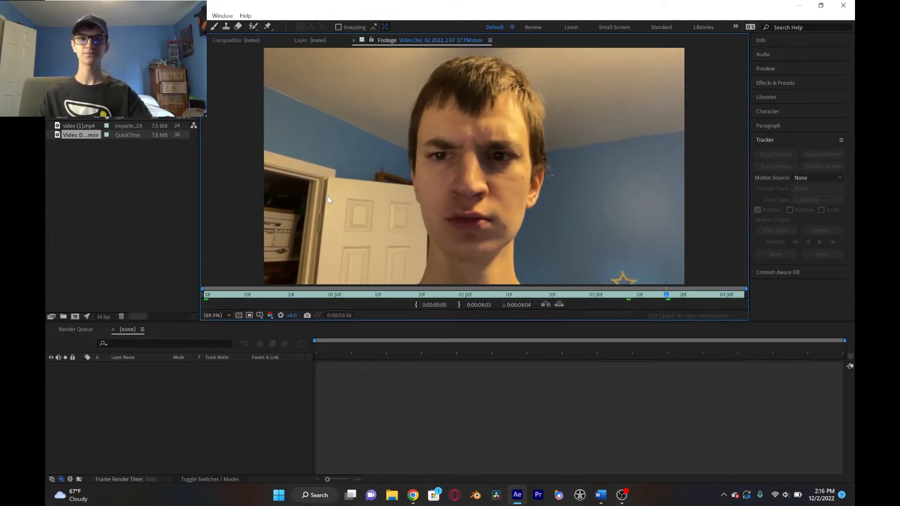
- Create a composition from the video (1).mp4 footage and trim it to a work area ending at 0:00:02:00
left_click(89, 126)
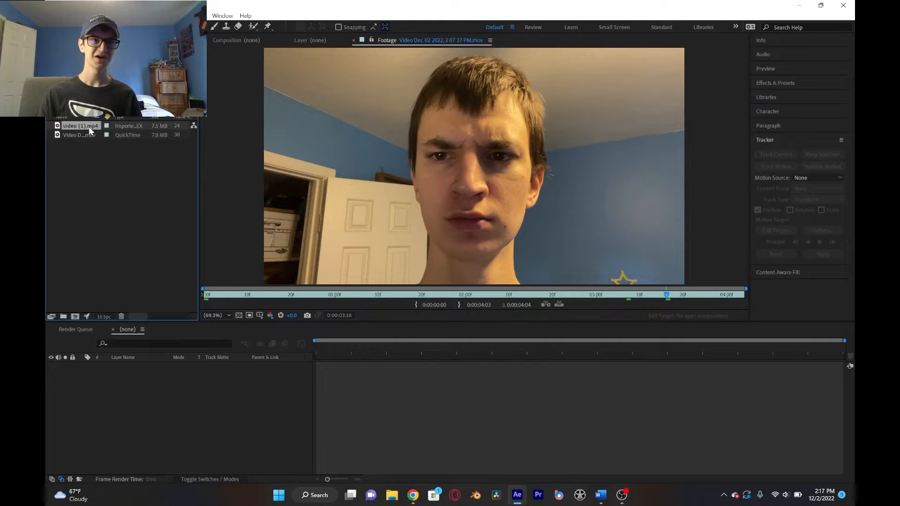
left_click(76, 318)
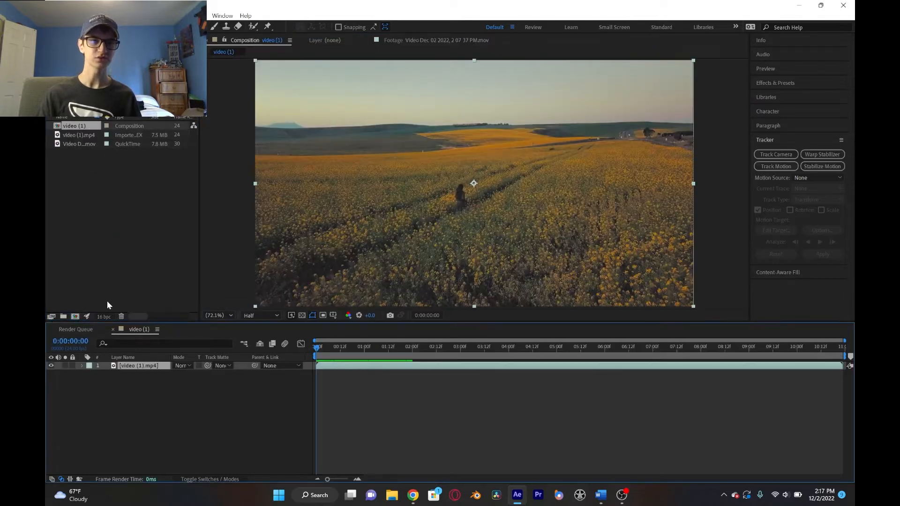
left_click_drag(342, 345, 412, 347)
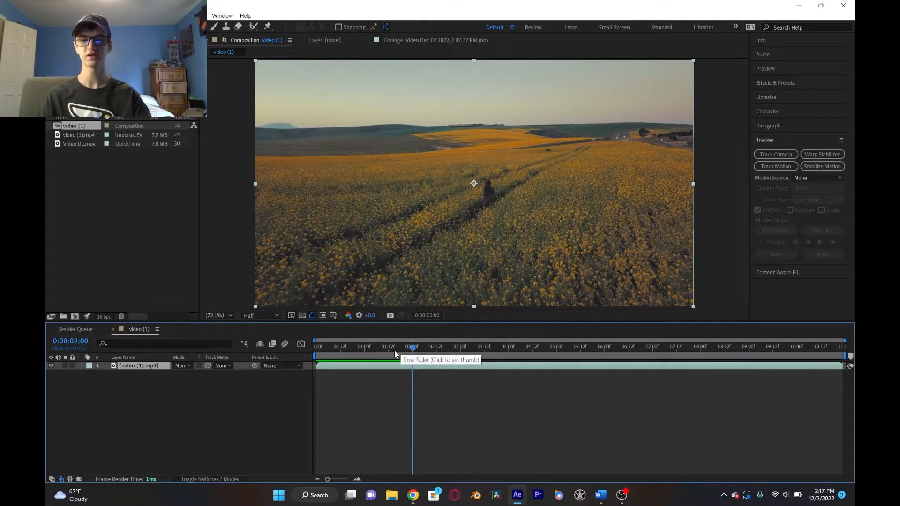
key("n")
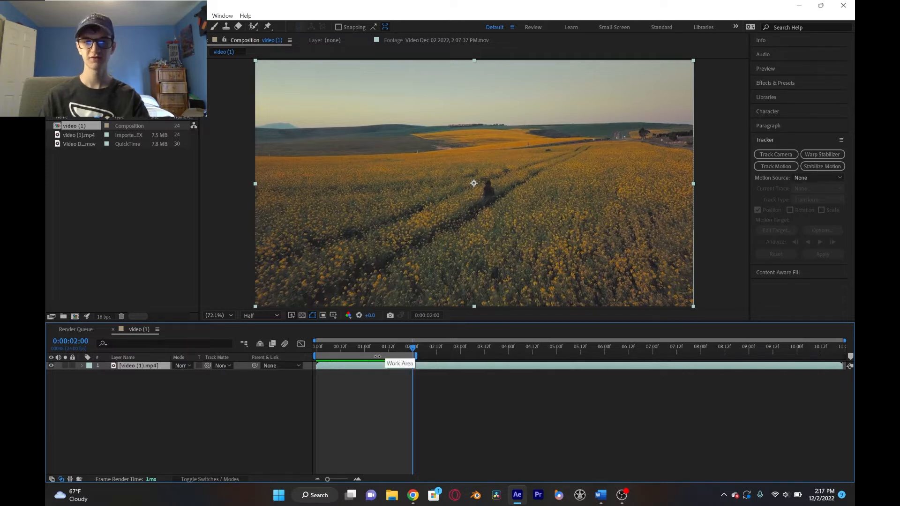
right_click(364, 357)
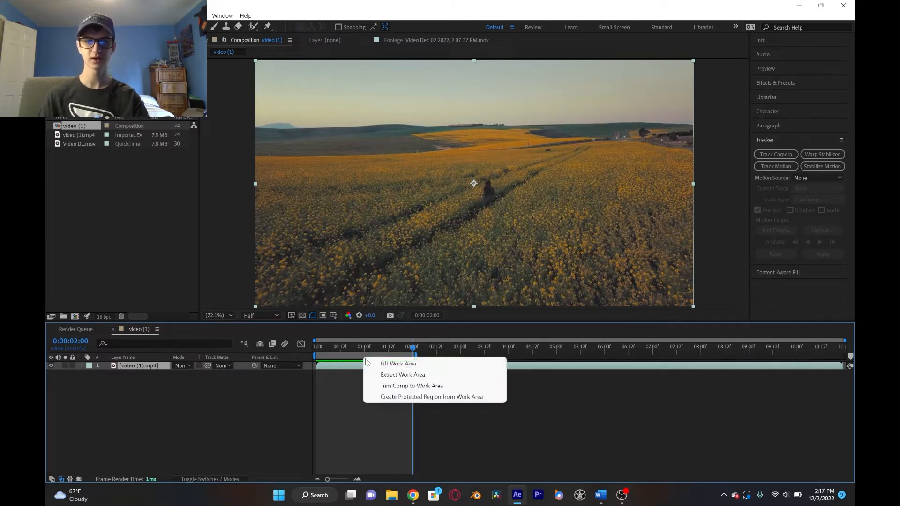
left_click(408, 389)
- Return to the start of the trimmed composition and preview its playback
left_click_drag(394, 349, 316, 352)
key("space")
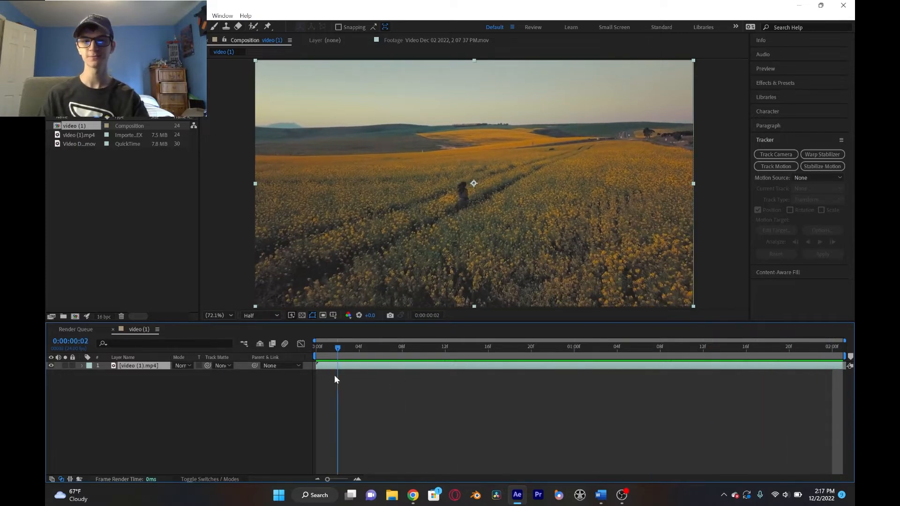
key("space")
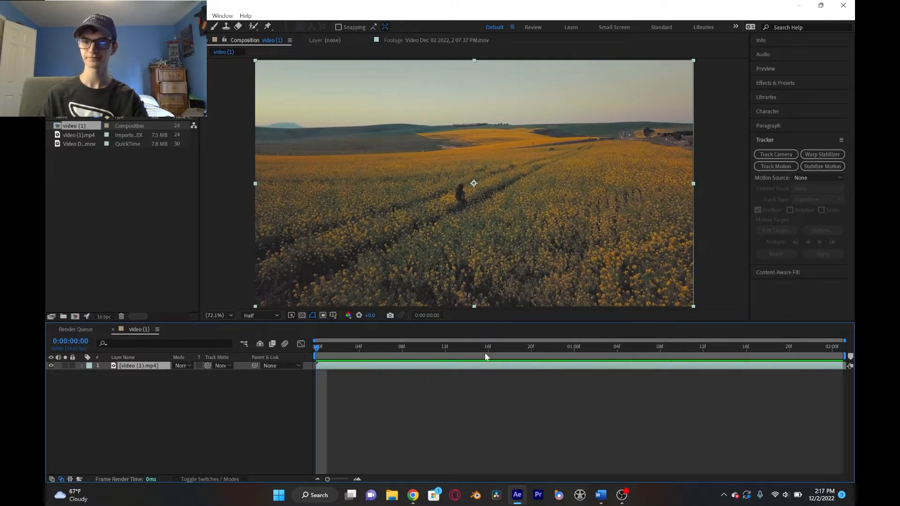
- Add a null object to the composition and rename it "What ever you want"
right_click(161, 385)
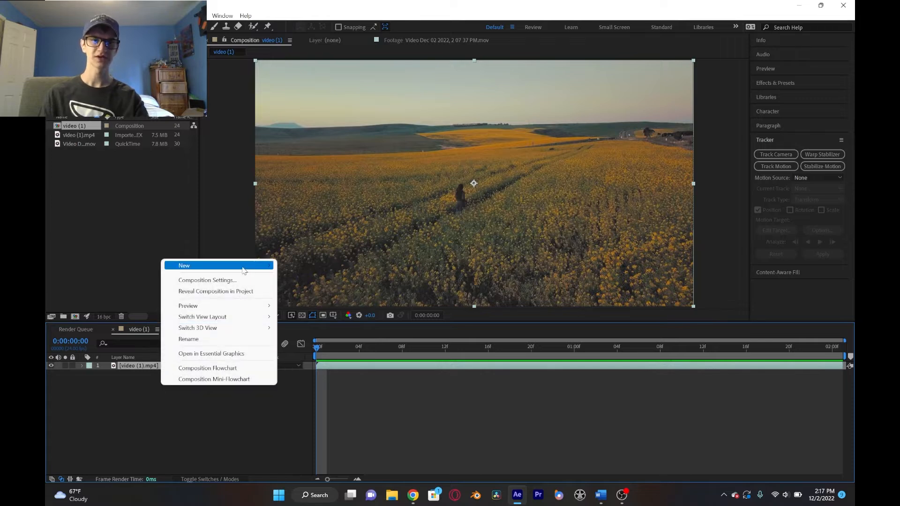
mouse_move(243, 270)
left_click(328, 324)
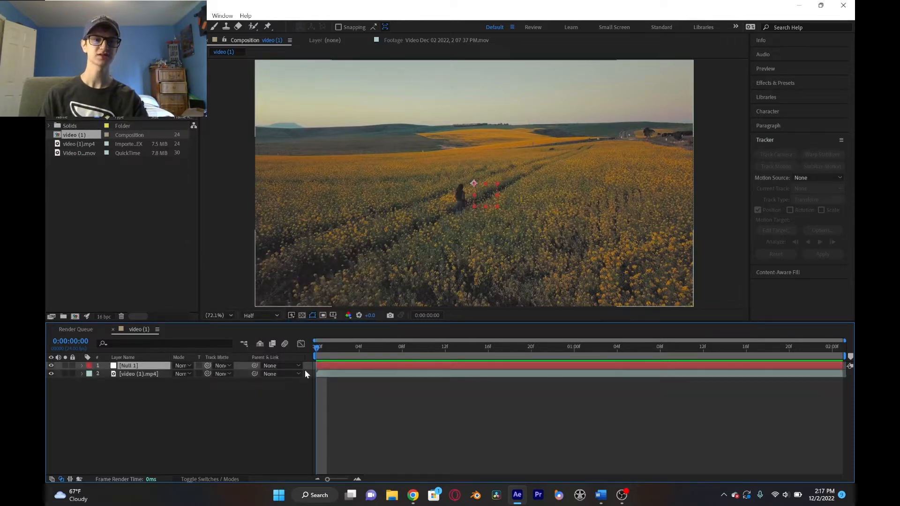
key("Return")
type("What ever you want")
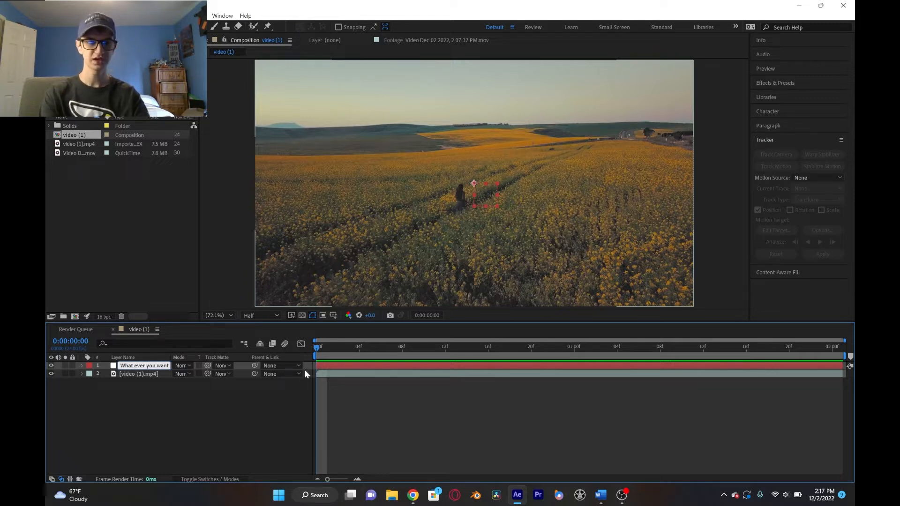
key("Return")
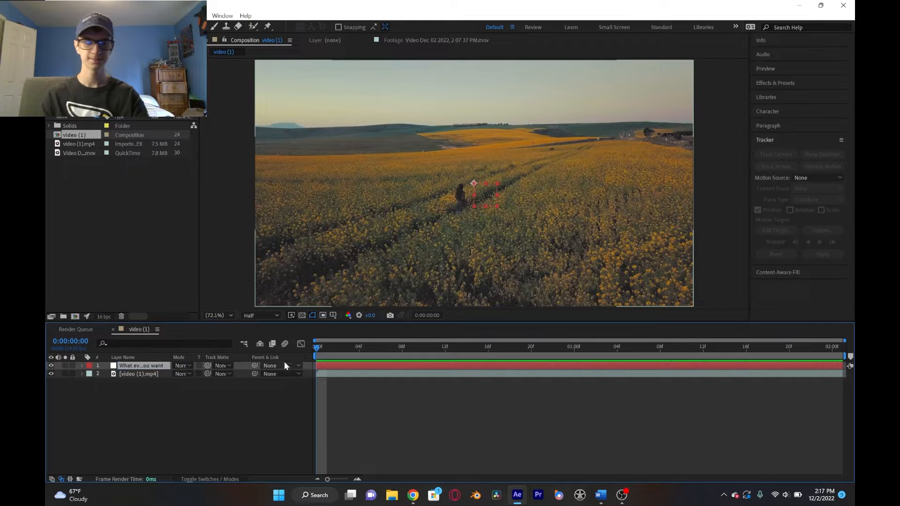
left_click(149, 374)
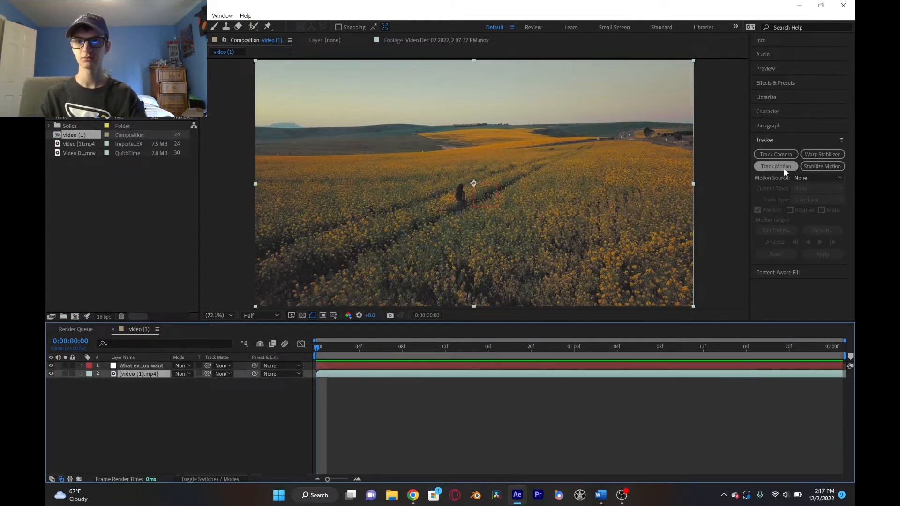
left_click(764, 140)
left_click(773, 140)
key("grave")
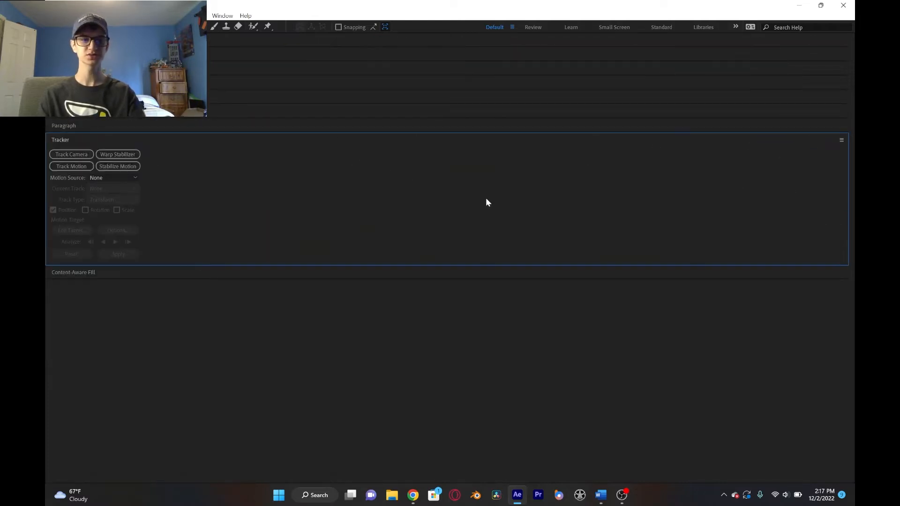
key("grave")
left_click(771, 141)
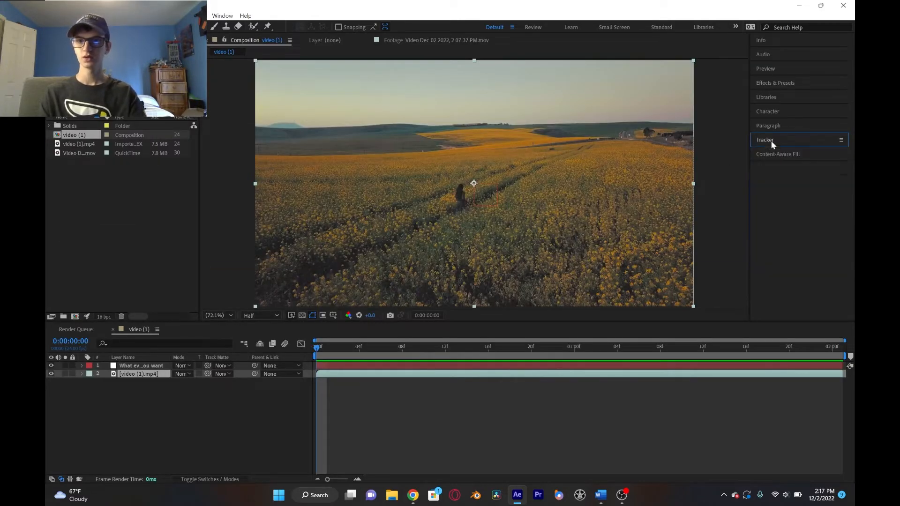
left_click(731, 213)
left_click(767, 140)
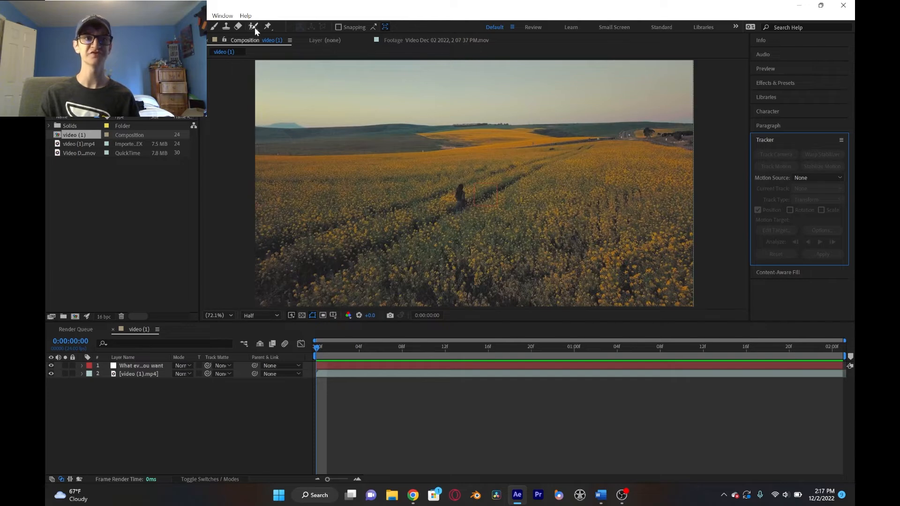
left_click(223, 16)
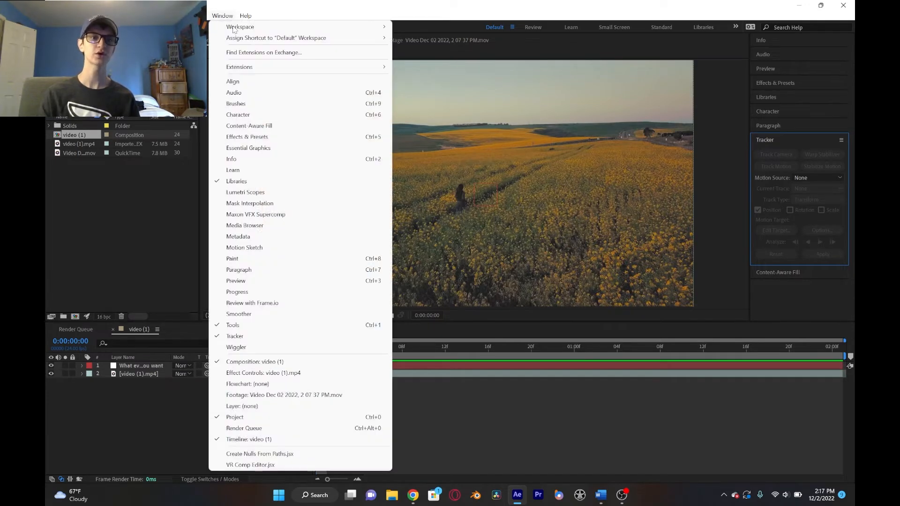
left_click(615, 405)
- Start Track Motion on the video (1).mp4 layer and fit Track Point 1 around the head of the person walking in the field
left_click(146, 376)
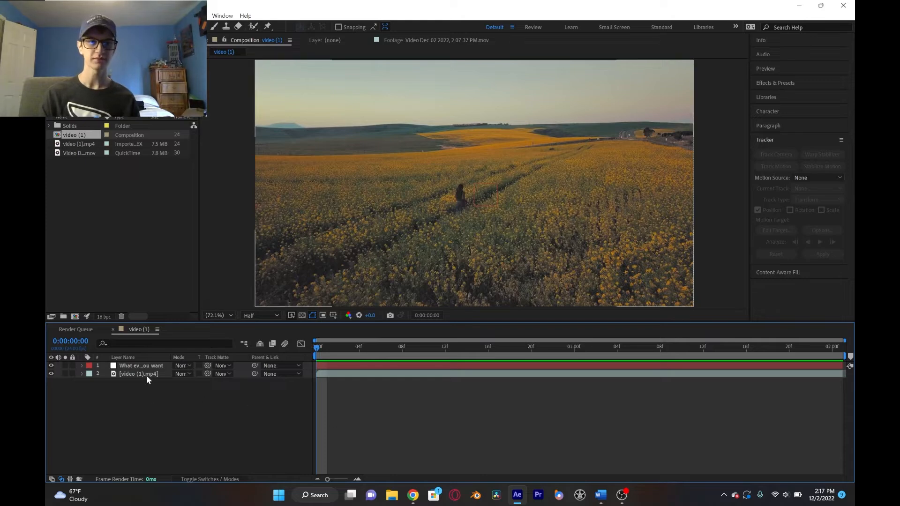
left_click(786, 168)
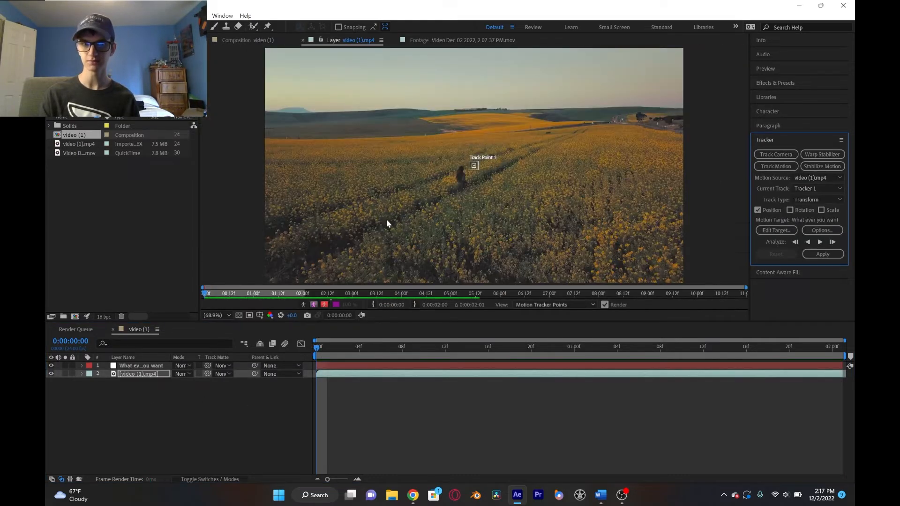
scroll(457, 193, "up", 3)
scroll(457, 191, "down", 1)
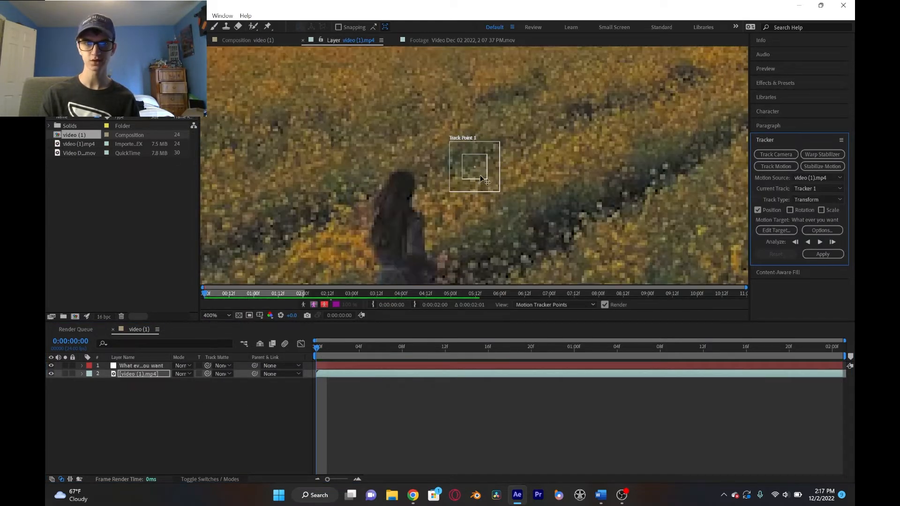
left_click_drag(484, 177, 436, 215)
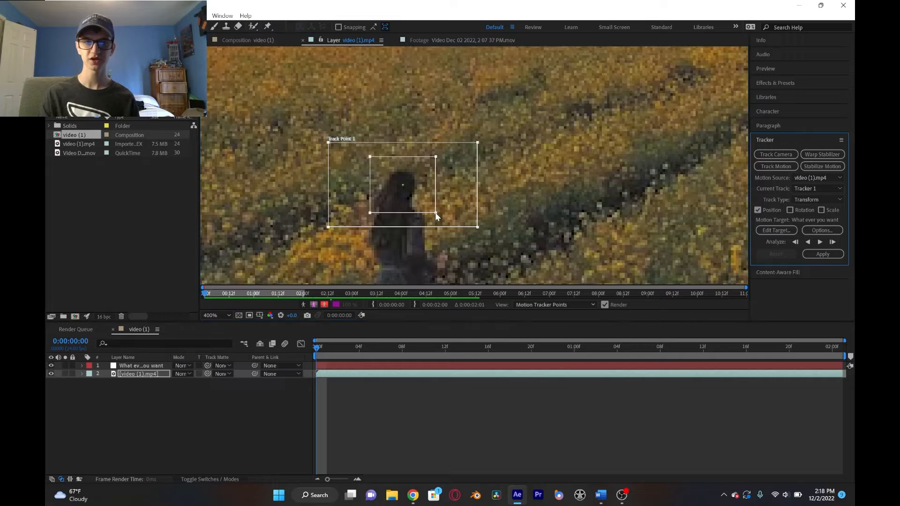
key("comma")
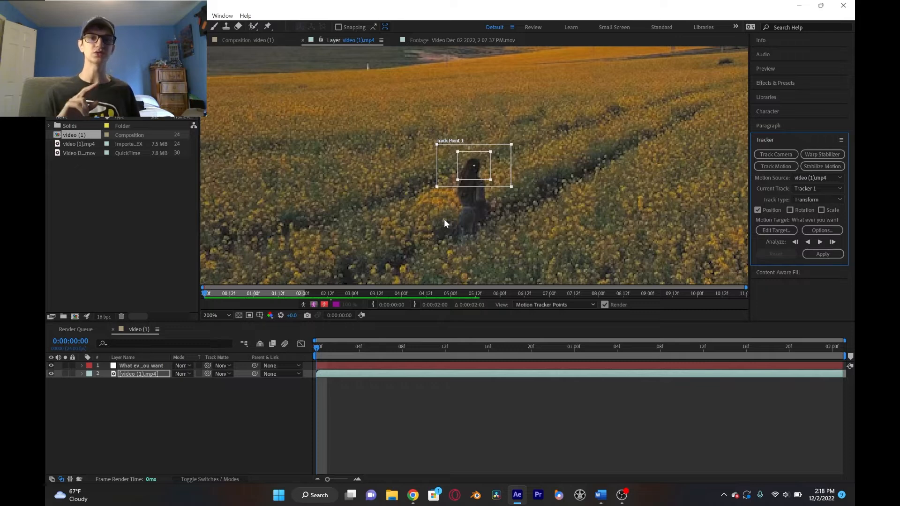
scroll(508, 149, "up", 2)
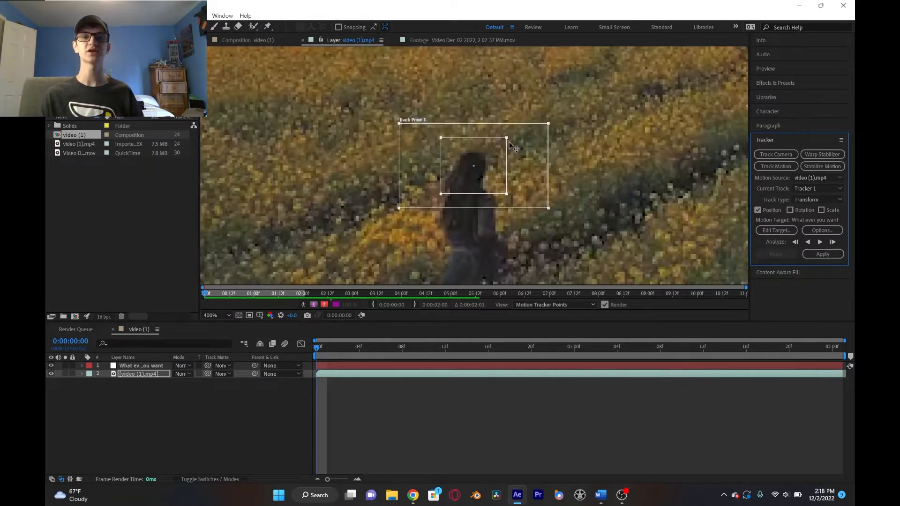
scroll(508, 149, "down", 1)
scroll(514, 155, "down", 1)
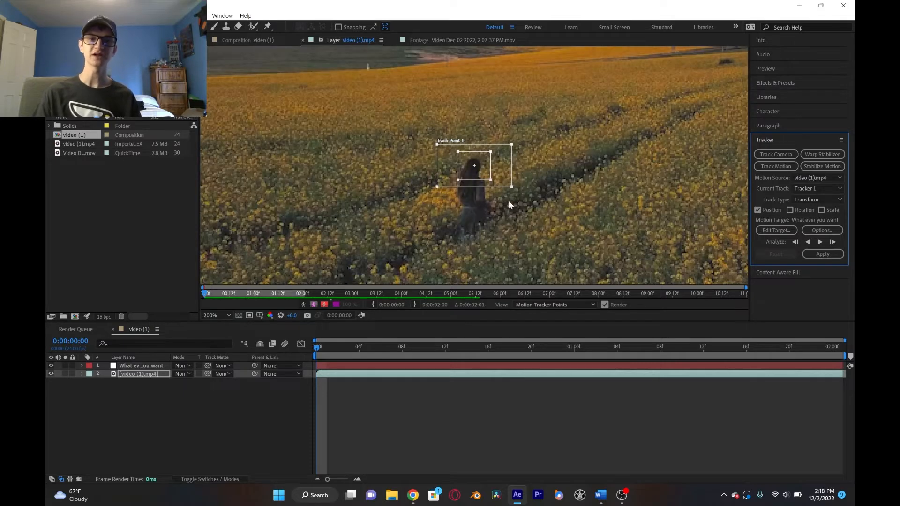
scroll(465, 161, "up", 1)
scroll(466, 160, "down", 2)
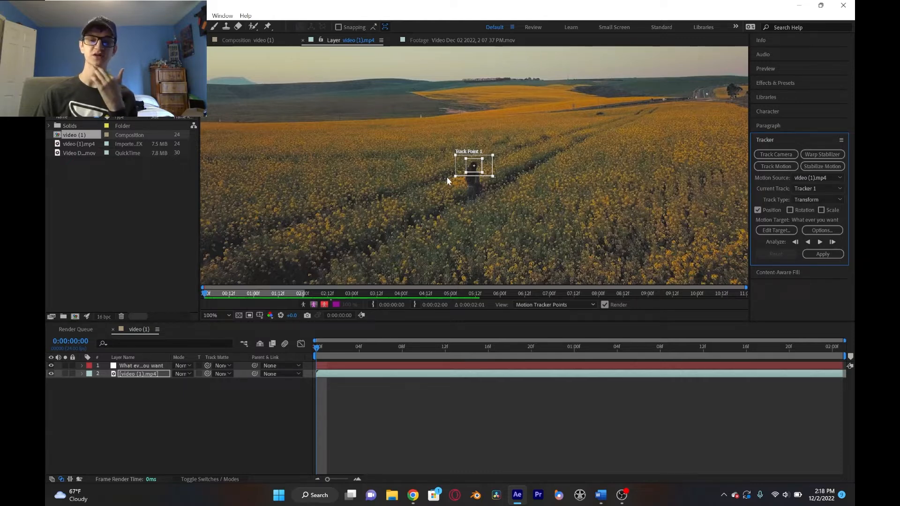
scroll(452, 176, "down", 2)
scroll(453, 177, "up", 2)
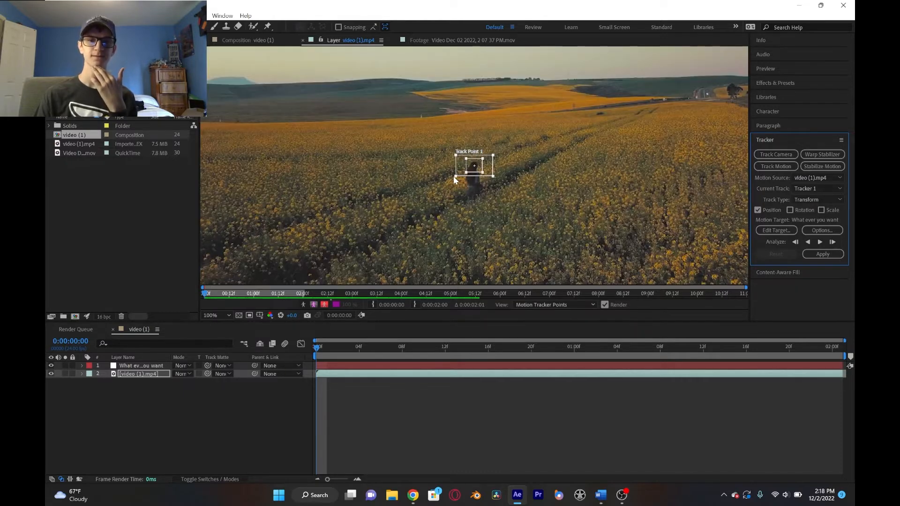
- Analyze the track point's motion forward from the first frame through the end of the trimmed clip
left_click(221, 315)
left_click(225, 147)
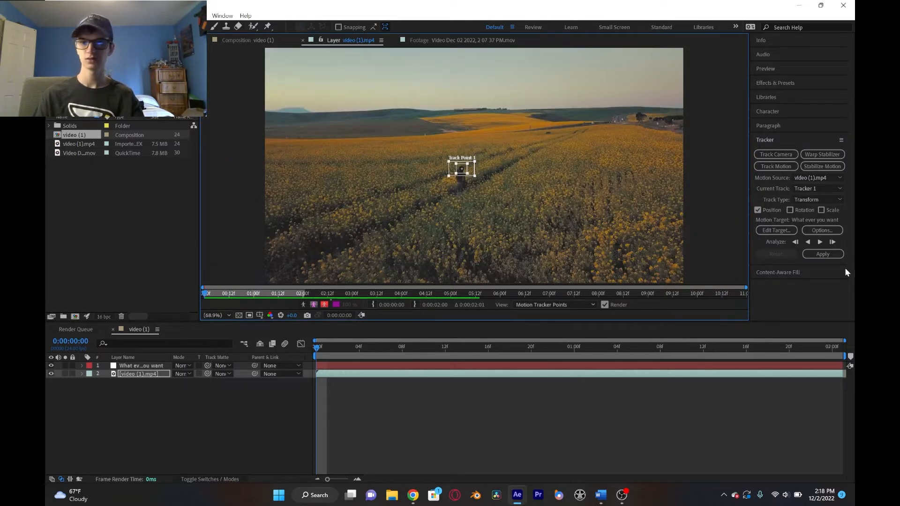
left_click(821, 242)
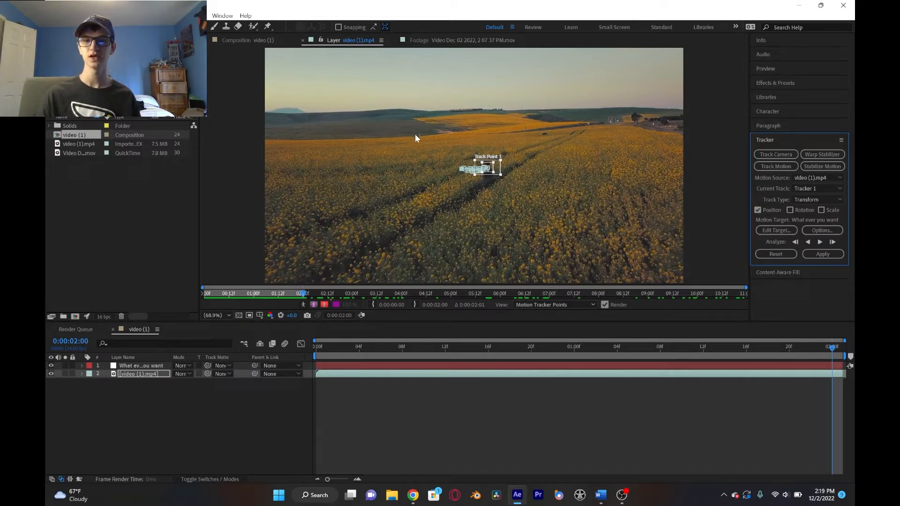
- Set the tracker's motion target to the null layer "What ever you want"
left_click(777, 229)
left_click(502, 230)
left_click(500, 231)
left_click(467, 274)
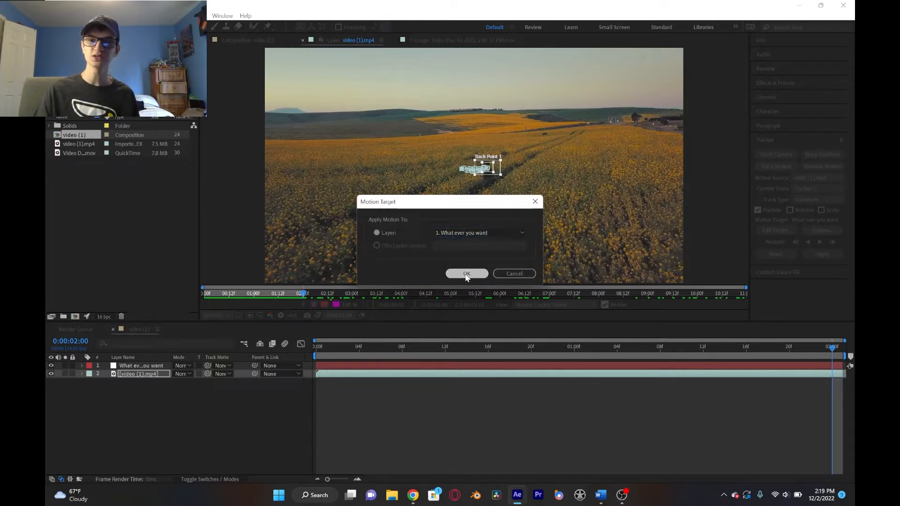
- Apply the tracked motion to the target null layer in both the X and Y dimensions
left_click(829, 254)
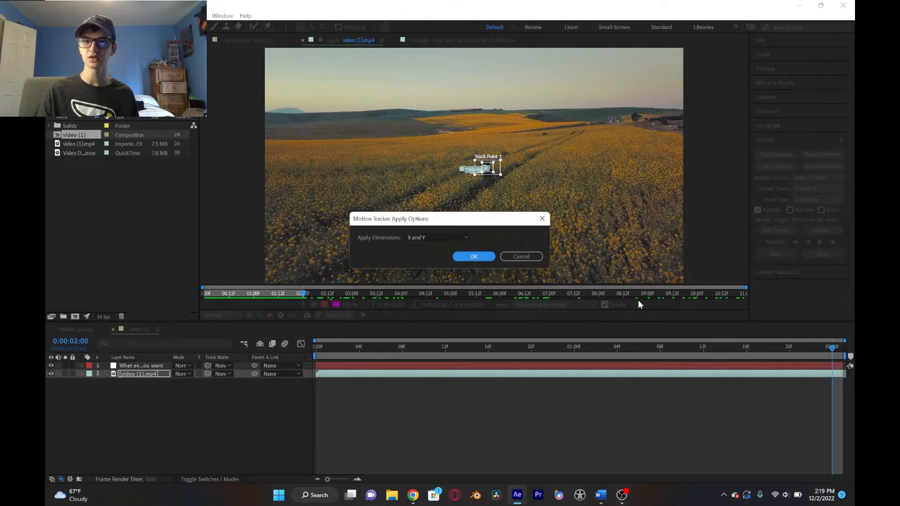
left_click(440, 237)
left_click(440, 236)
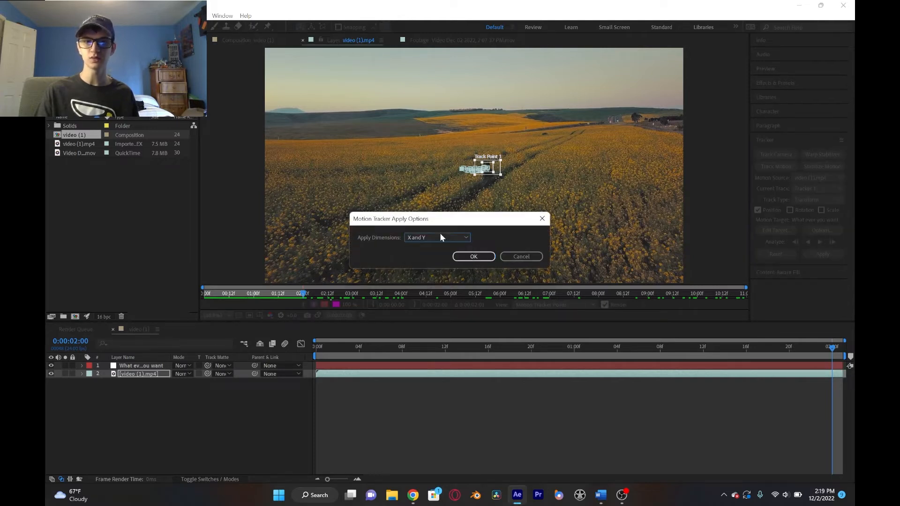
left_click(467, 257)
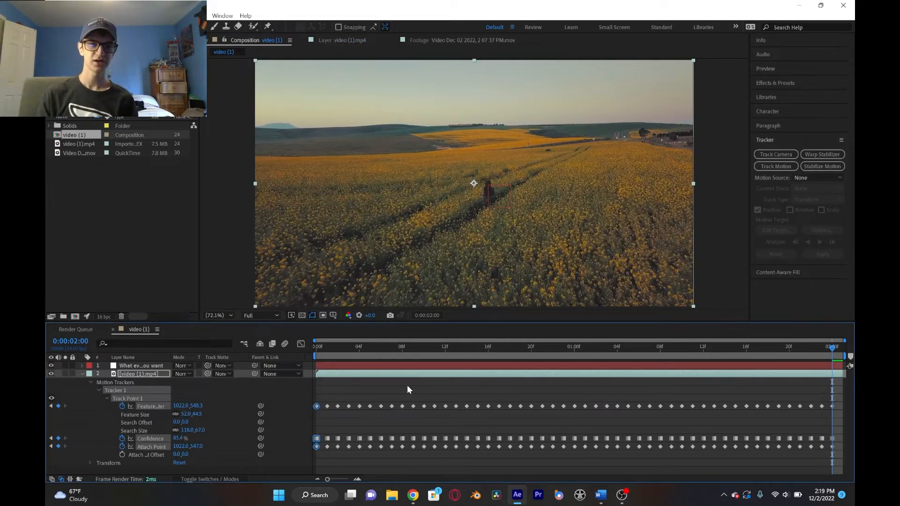
- Scrub through the timeline to check the tracked motion against the person walking in the field
left_click(406, 347)
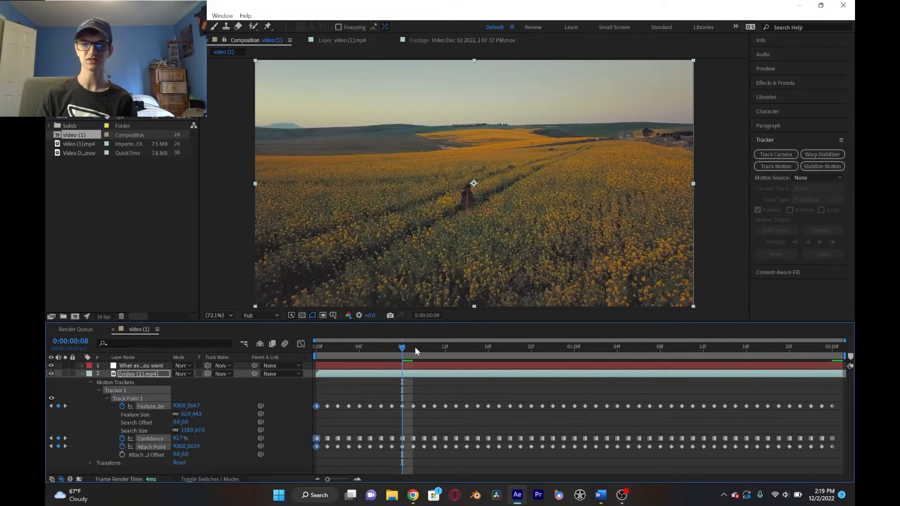
left_click(575, 347)
left_click(703, 348)
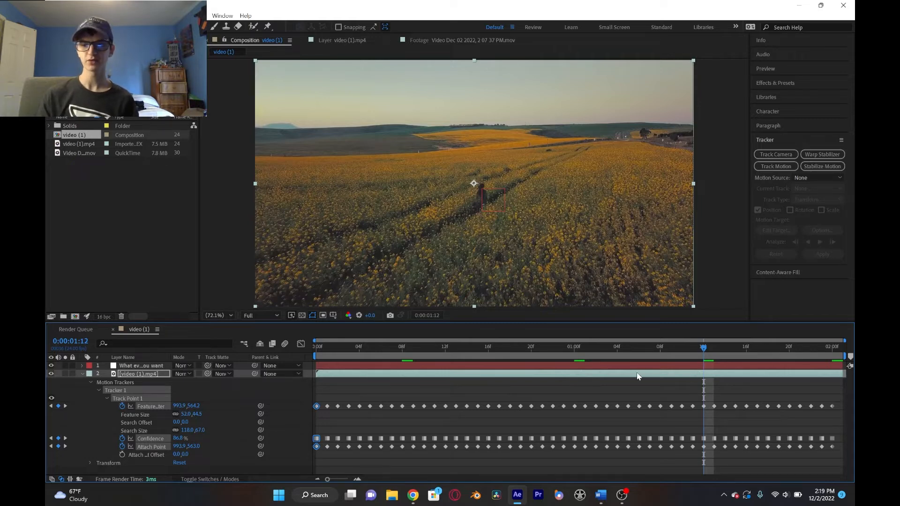
left_click(392, 349)
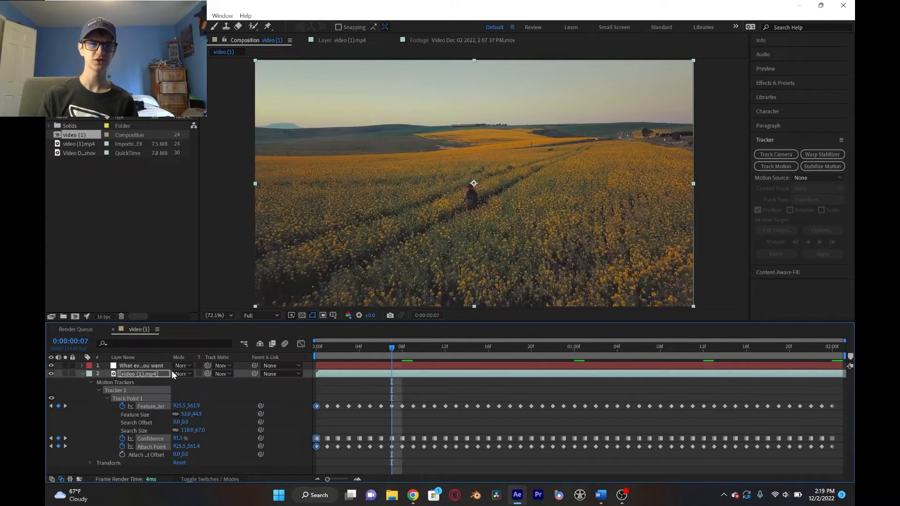
- Collapse the video (1).mp4 layer's properties, select the null layer and return the playhead to the first frame
left_click(83, 374)
left_click(108, 395)
left_click(137, 369)
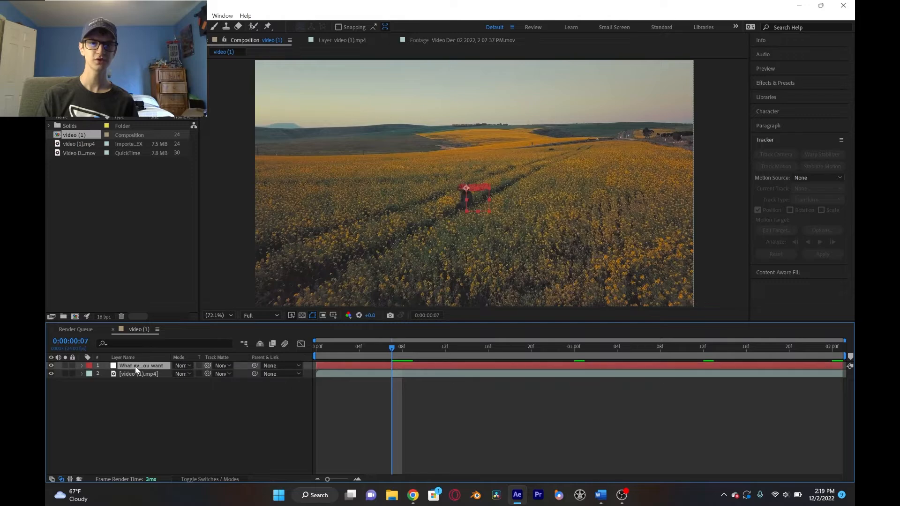
left_click(339, 352)
left_click_drag(340, 354, 260, 352)
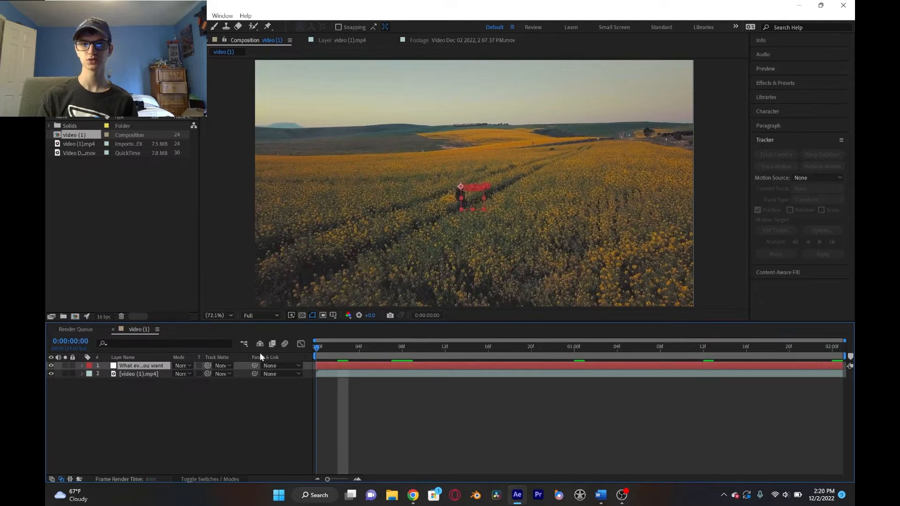
- Create a new text layer in the composition reading "RANDOM TRACKED TEXT"
right_click(201, 426)
mouse_move(291, 305)
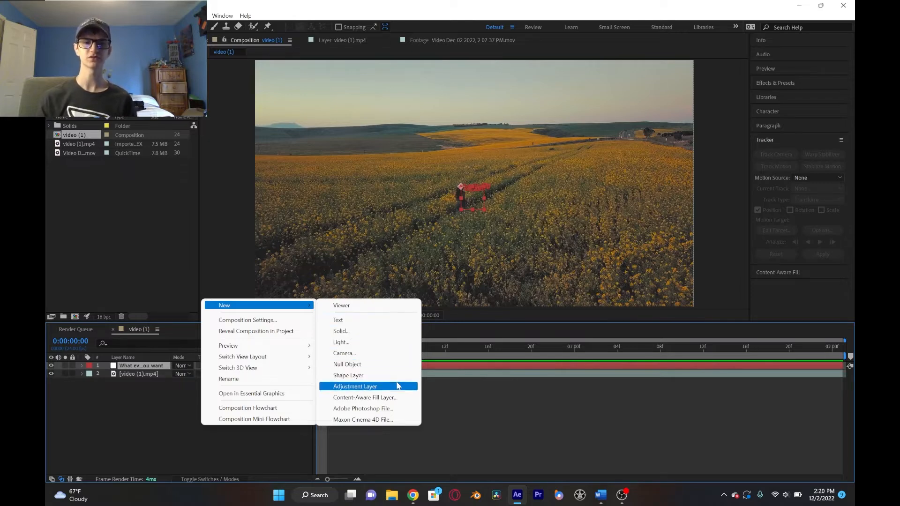
right_click(239, 290)
mouse_move(241, 291)
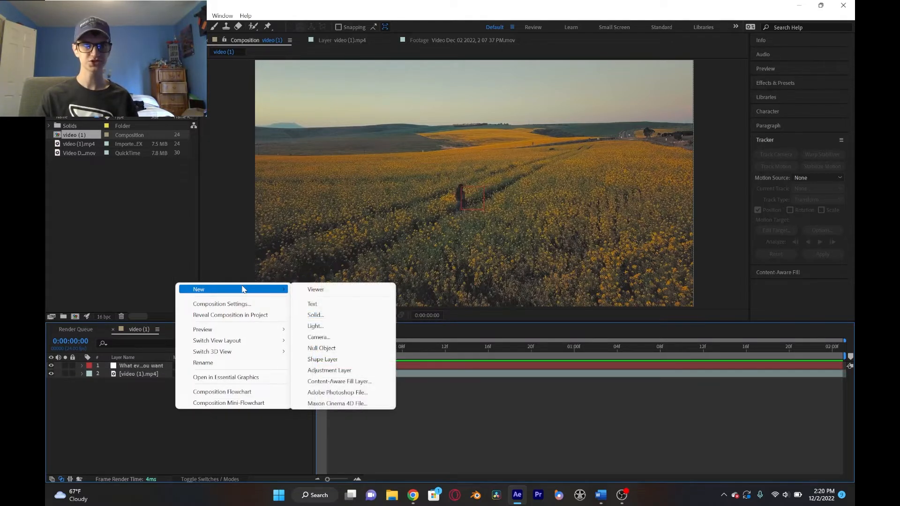
left_click(355, 308)
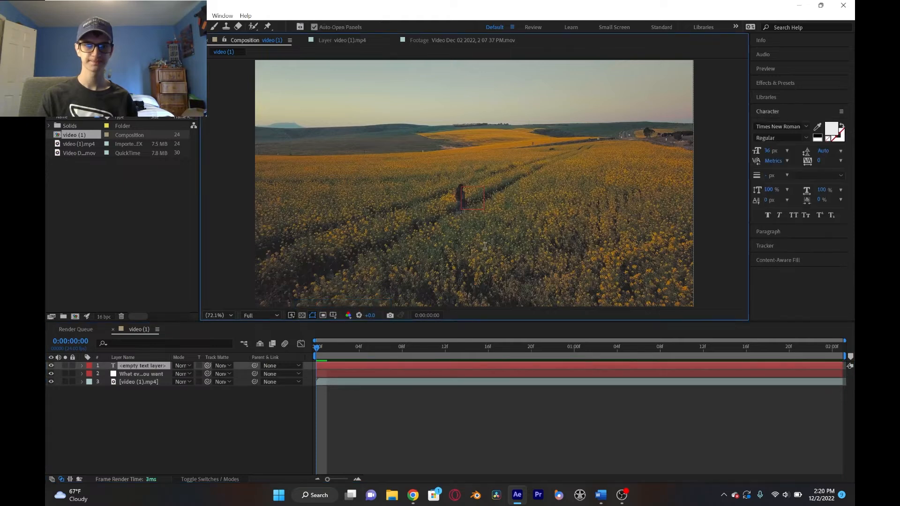
type("RANDOM TRACKE D")
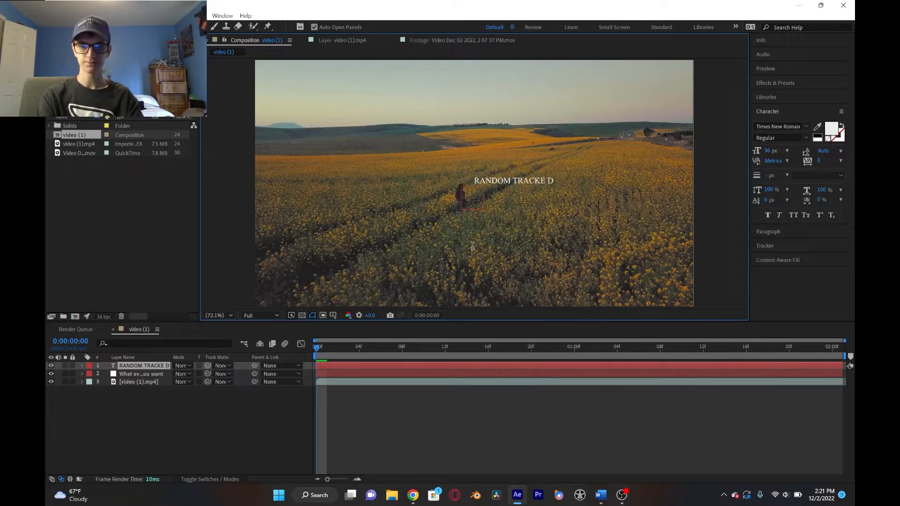
key("BackSpace")
key("BackSpace")
type("D TEXT")
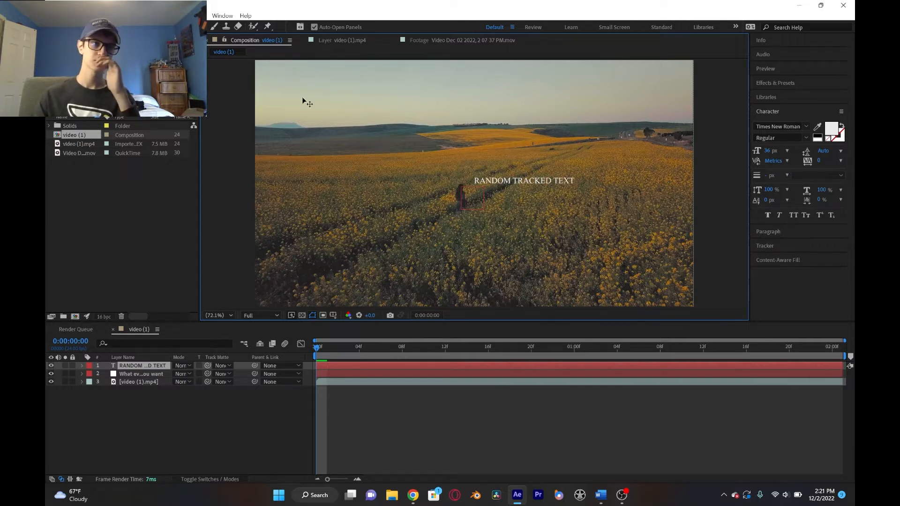
- Place the text just above the walking person's head and set it in Tw Cen MT Condensed at 55 px
left_click(66, 27)
left_click_drag(514, 185, 465, 173)
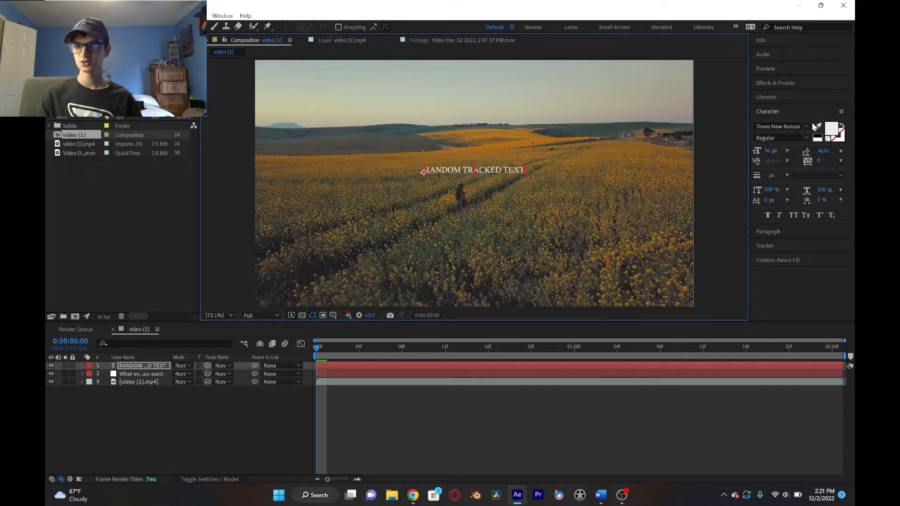
left_click(811, 126)
left_click(786, 229)
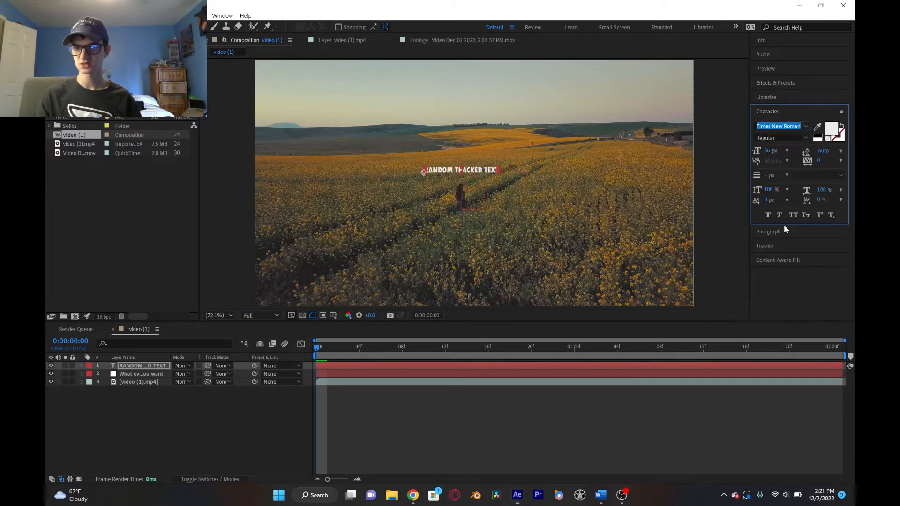
left_click_drag(769, 151, 782, 151)
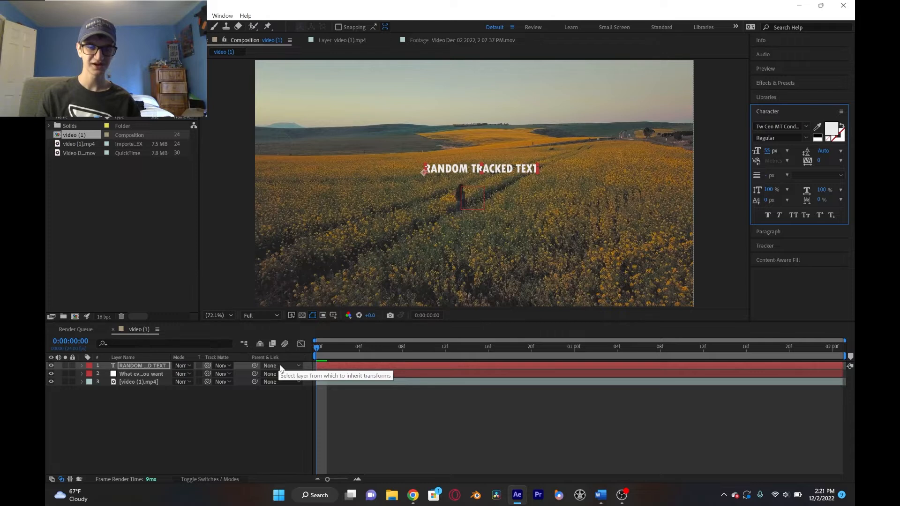
left_click_drag(497, 166, 496, 172)
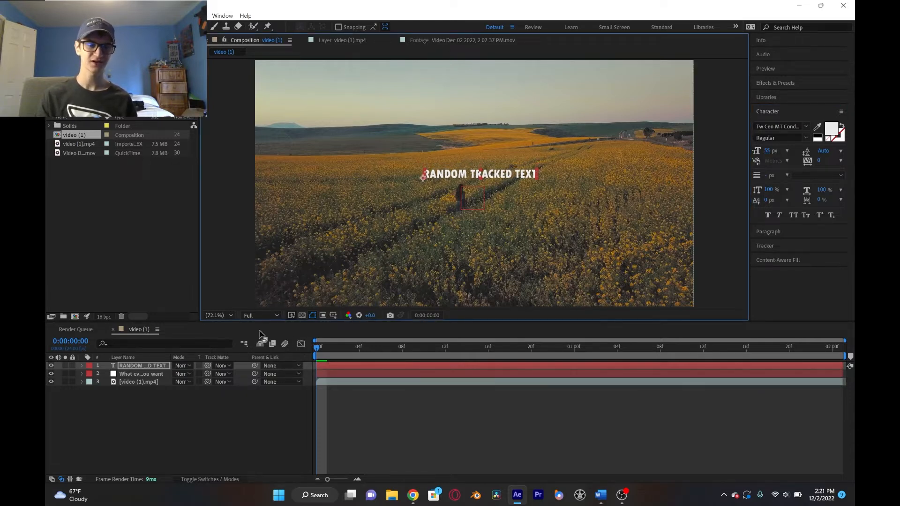
- Parent the RANDOM TRACKED TEXT layer to the null "What ever you want" and preview the animation
left_click(279, 366)
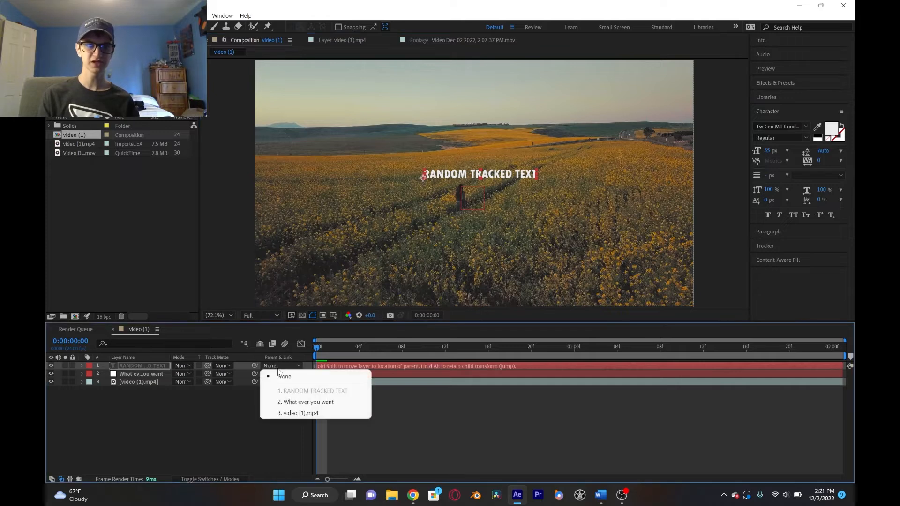
left_click(302, 402)
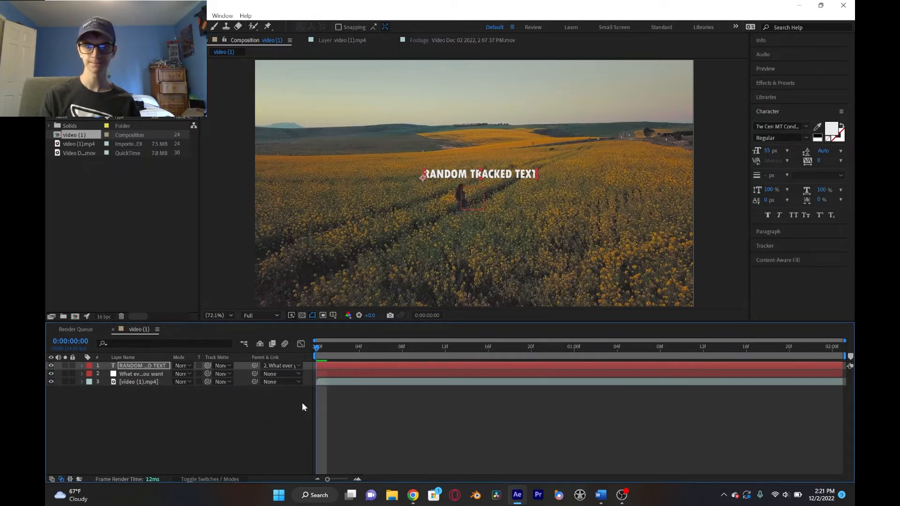
left_click(146, 420)
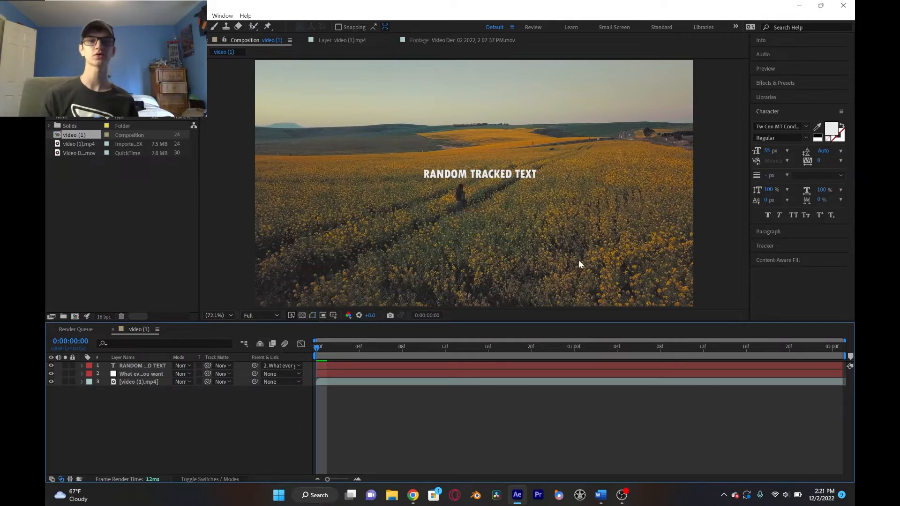
key("space")
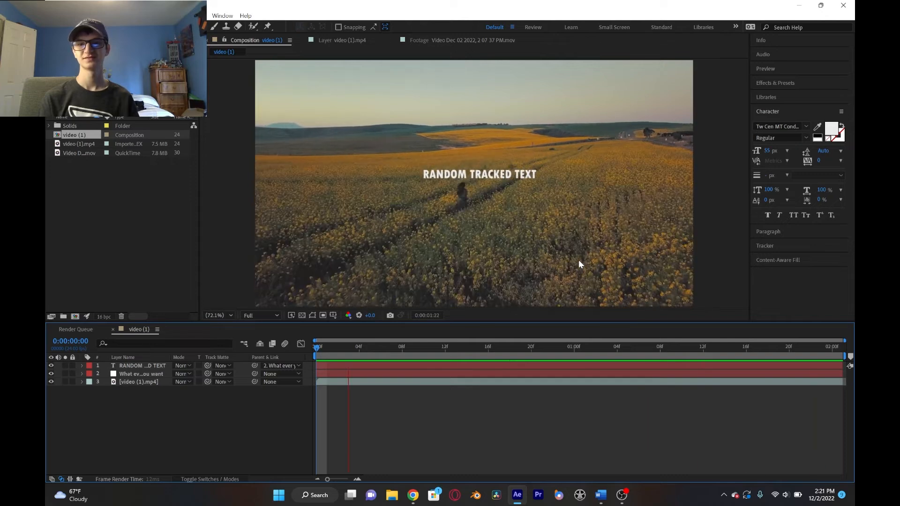
key("space")
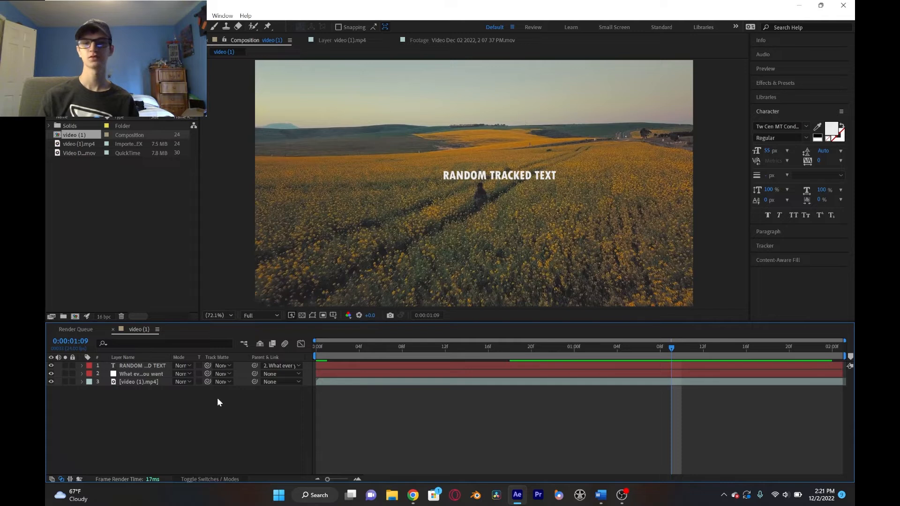
- Show the layer switches and enable motion blur for the composition and the text layer
left_click(214, 477)
left_click(214, 477)
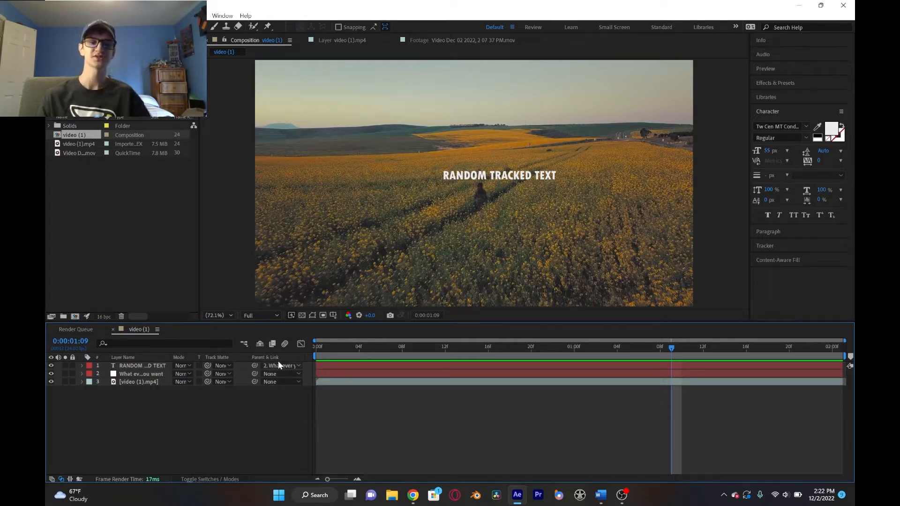
left_click(222, 478)
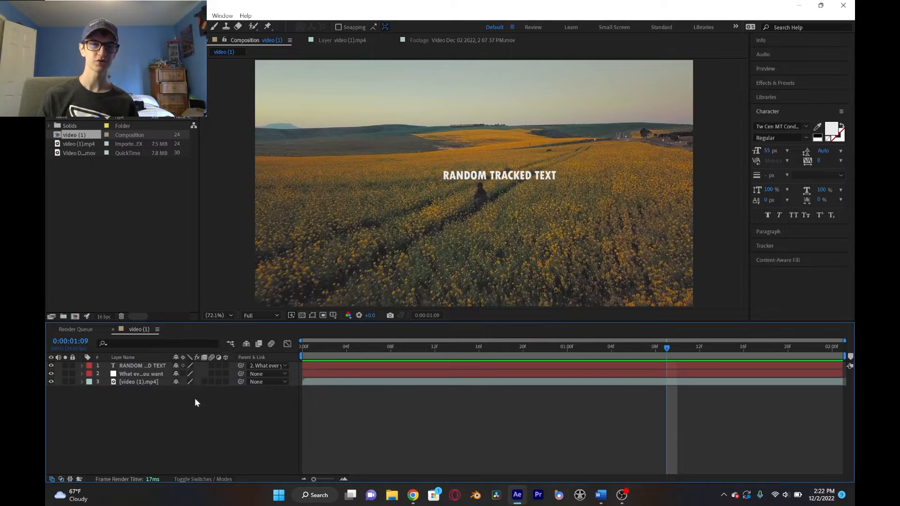
left_click(211, 366)
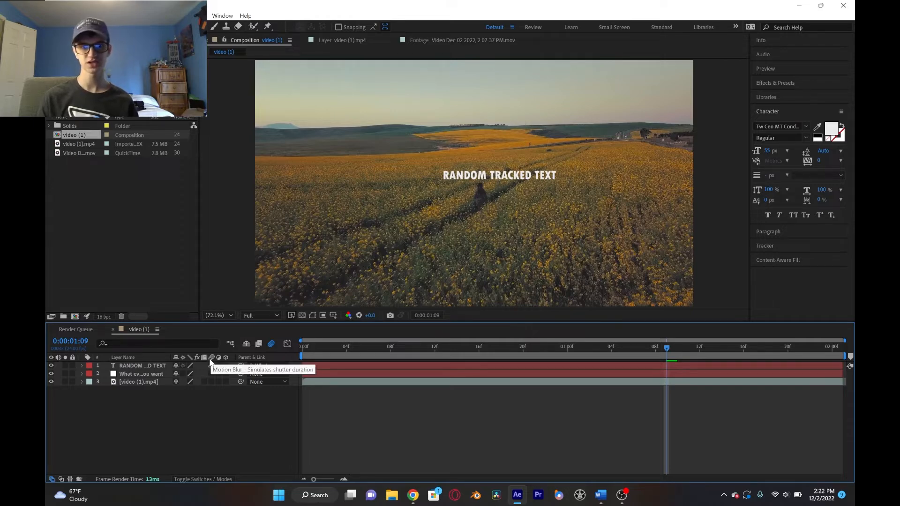
- Compare the text up close at frame 3 with its layer motion blur switched on and off
left_click_drag(377, 348, 338, 353)
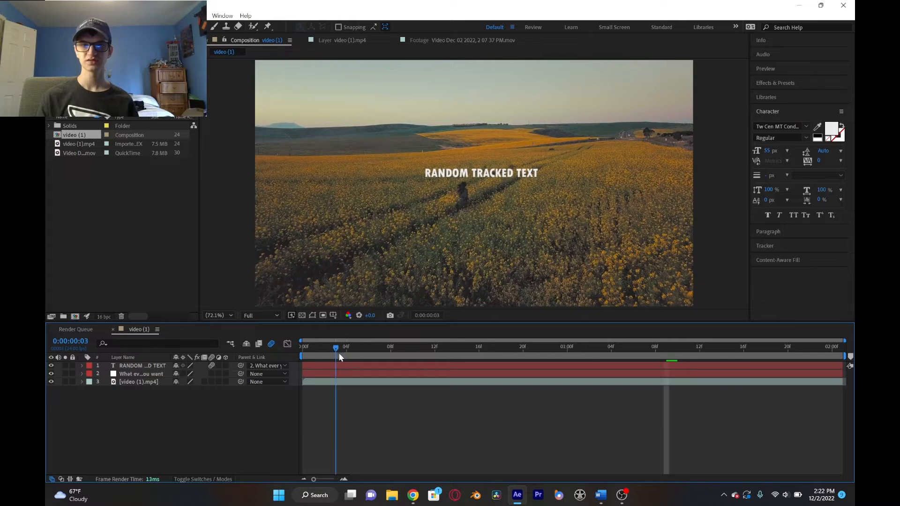
scroll(393, 203, "up", 3)
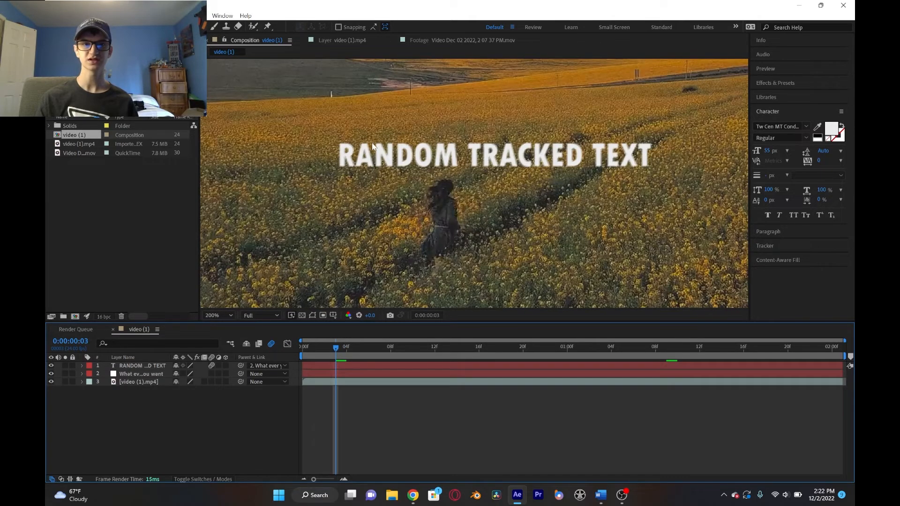
left_click(211, 366)
left_click(211, 366)
left_click(211, 366)
left_click(211, 366)
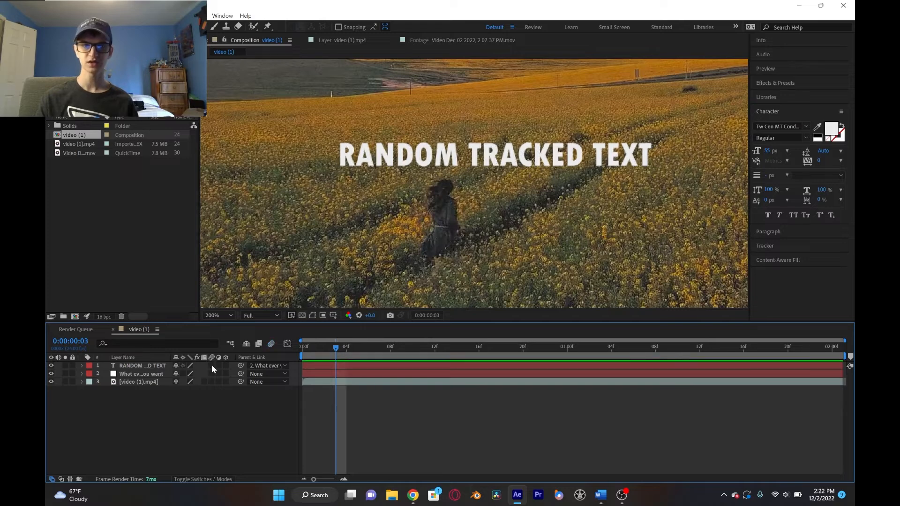
- Return to the first frame, fit the whole composition in the viewer and play back the blurred, tracked text
left_click_drag(324, 344, 269, 355)
scroll(434, 196, "down", 2)
scroll(435, 196, "up", 2)
scroll(429, 201, "down", 2)
scroll(430, 201, "up", 2)
scroll(429, 201, "down", 2)
scroll(430, 204, "up", 2)
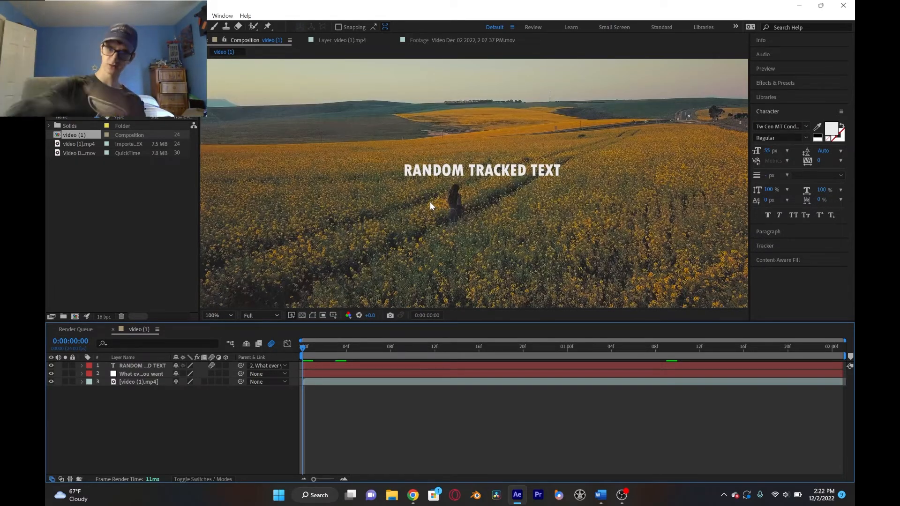
left_click(229, 315)
left_click(226, 141)
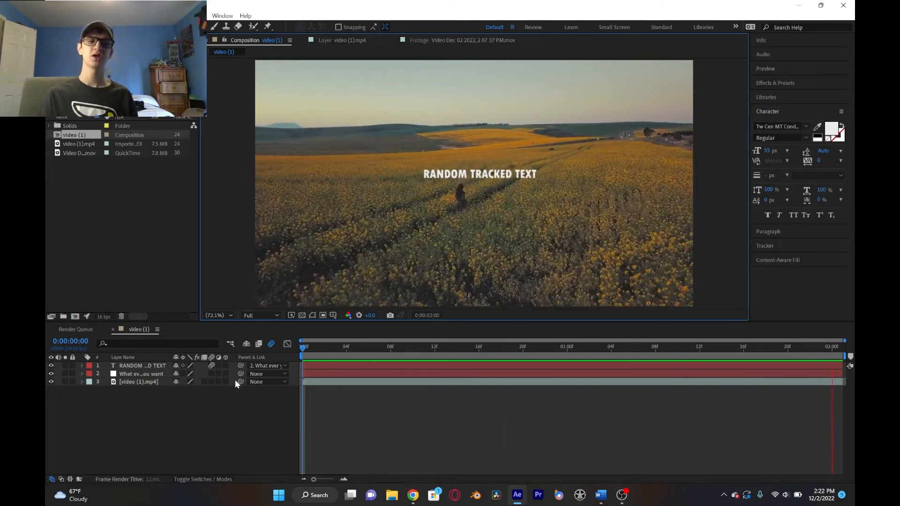
- Turn the composition's motion blur off and back on, ending at the first frame
left_click(271, 345)
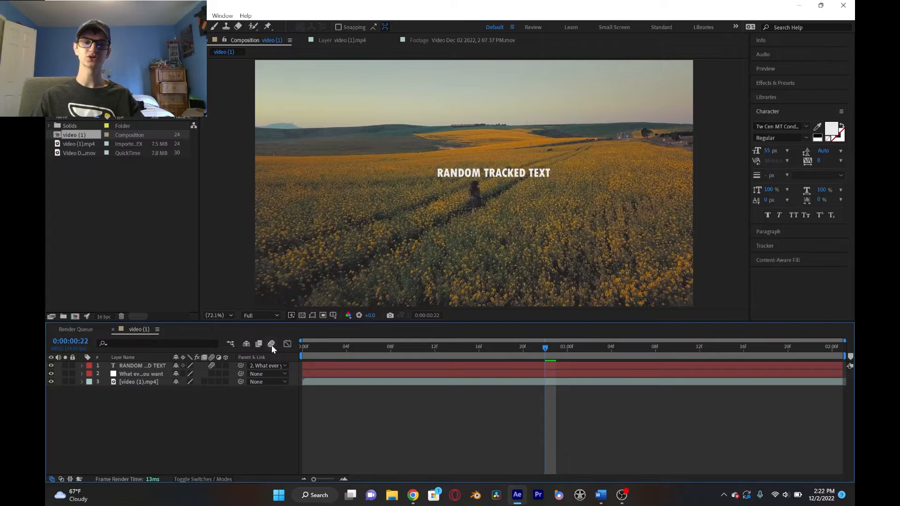
left_click(272, 345)
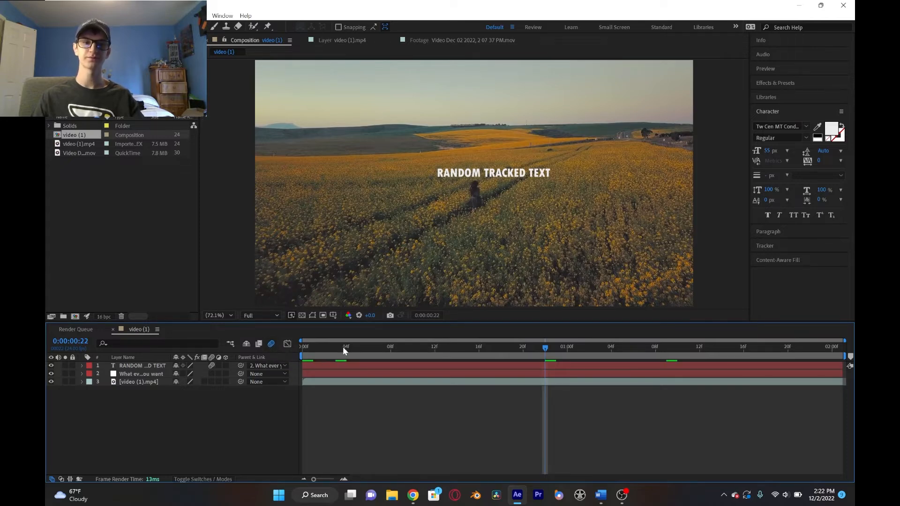
left_click(300, 352)
- Create a new composition from the face clip Video Dec 02 2022, 2 07 37 PM.mov
left_click(86, 184)
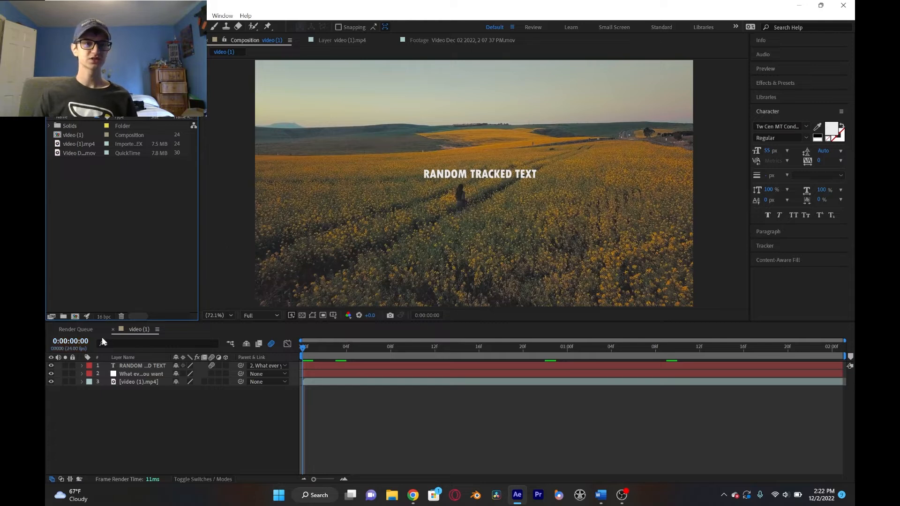
left_click(78, 154)
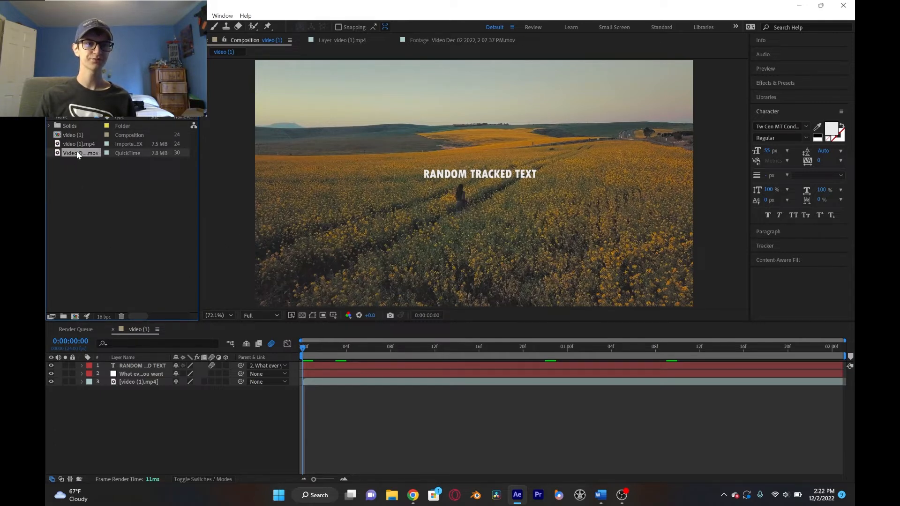
left_click_drag(86, 156, 75, 316)
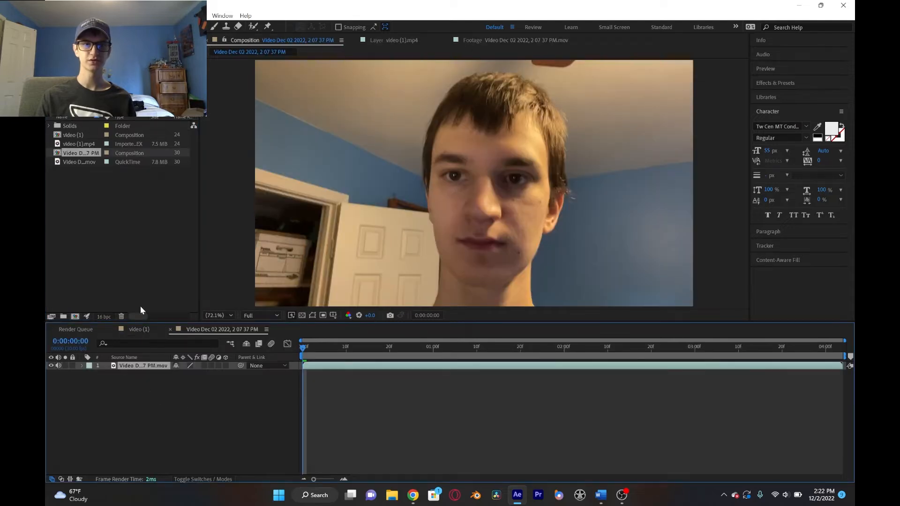
- Scrub through the face clip and play it back to review the head movement
left_click(333, 349)
left_click_drag(334, 351, 669, 325)
key("space")
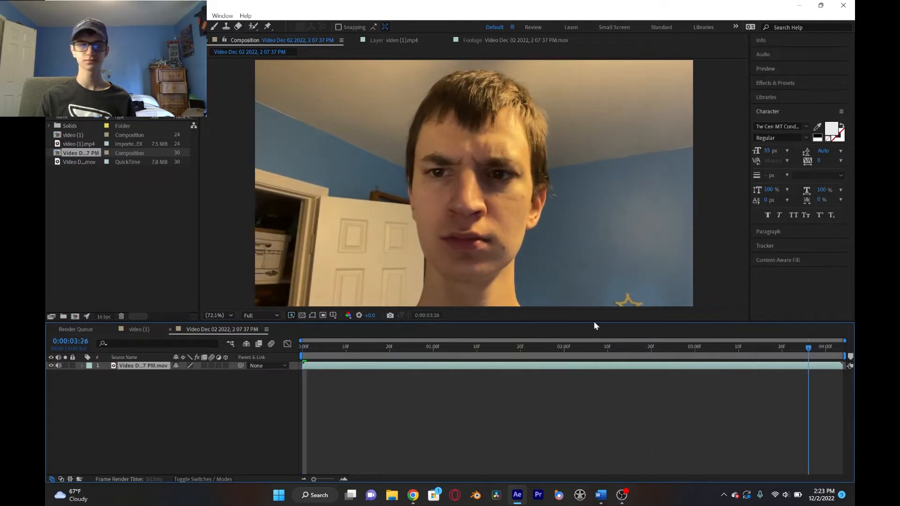
- Add a null object to the face composition and rename it Thing
right_click(142, 434)
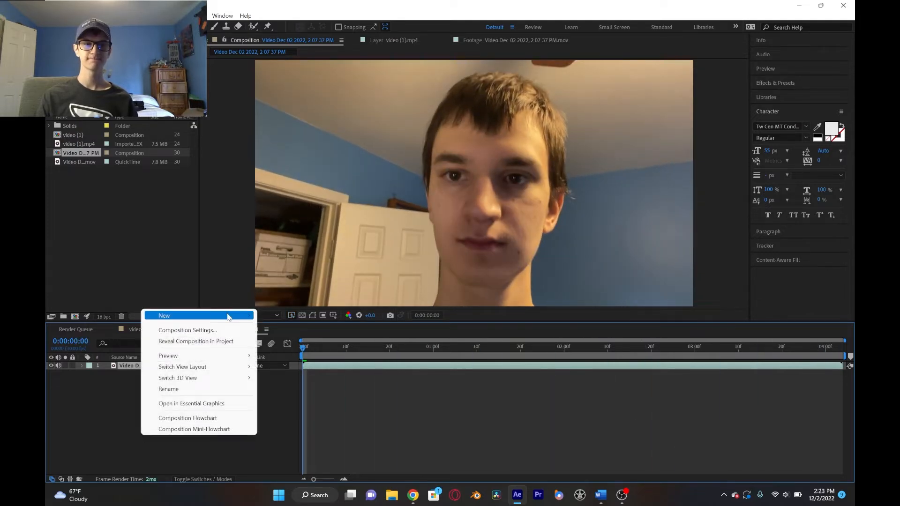
mouse_move(238, 316)
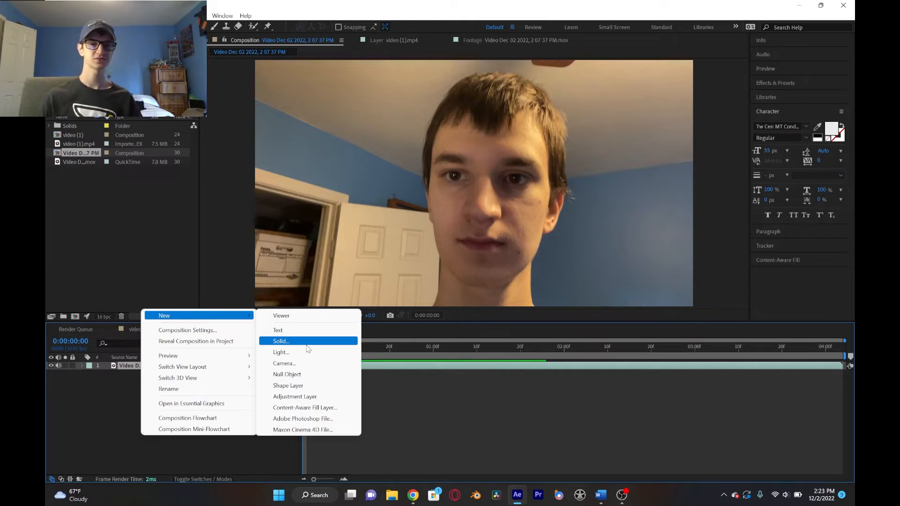
left_click(295, 376)
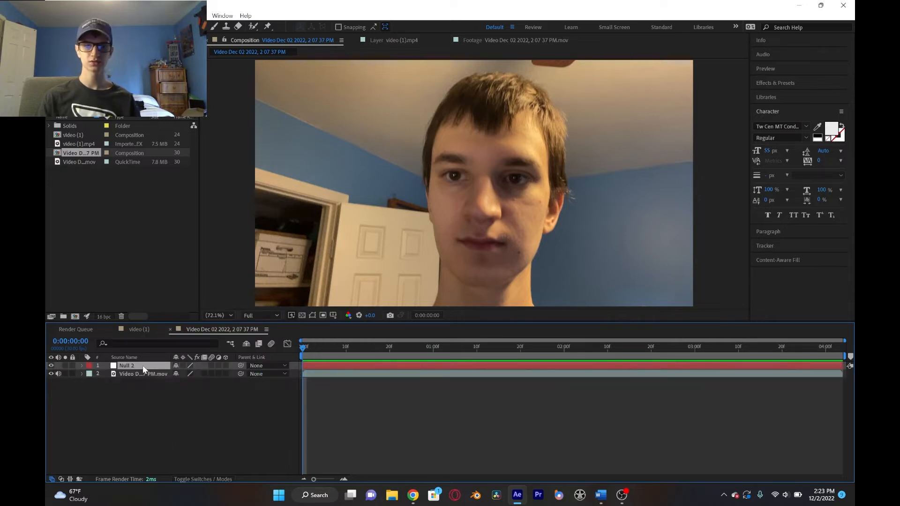
type("Thin")
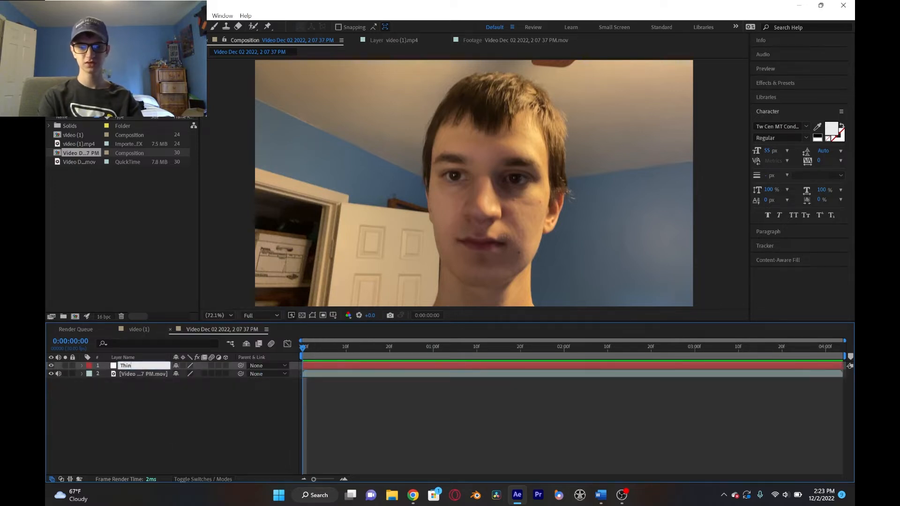
type("g")
key("Return")
- Start motion tracking on the face clip layer with Position, Rotation and Scale all tracked
left_click(156, 374)
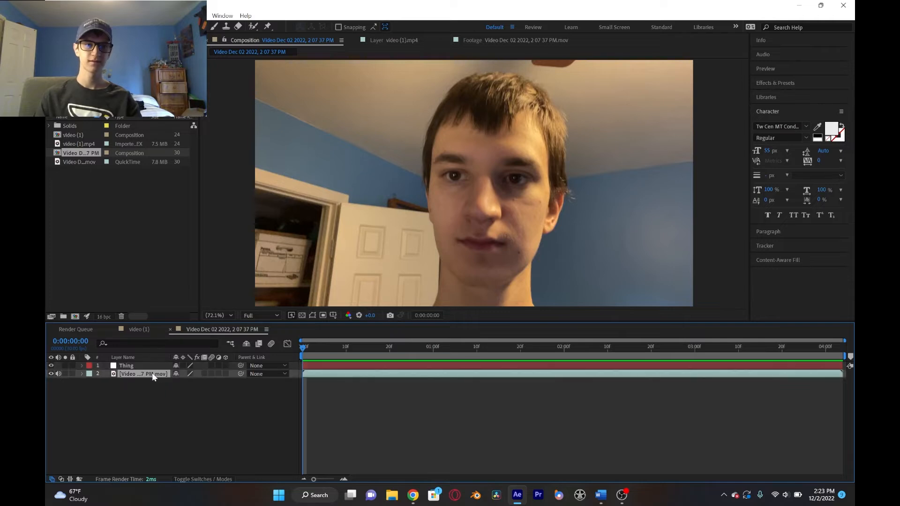
left_click(792, 112)
left_click(775, 139)
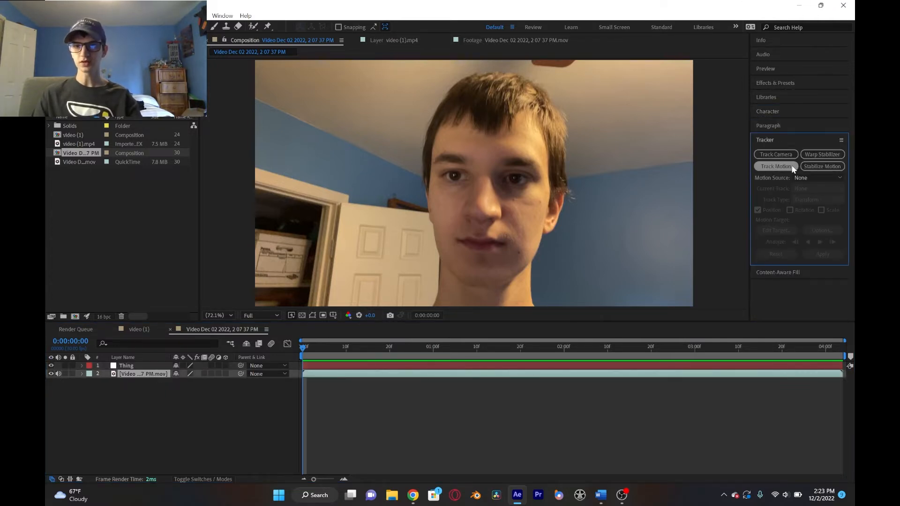
left_click(793, 168)
scroll(517, 156, "up", 3)
scroll(521, 153, "down", 2)
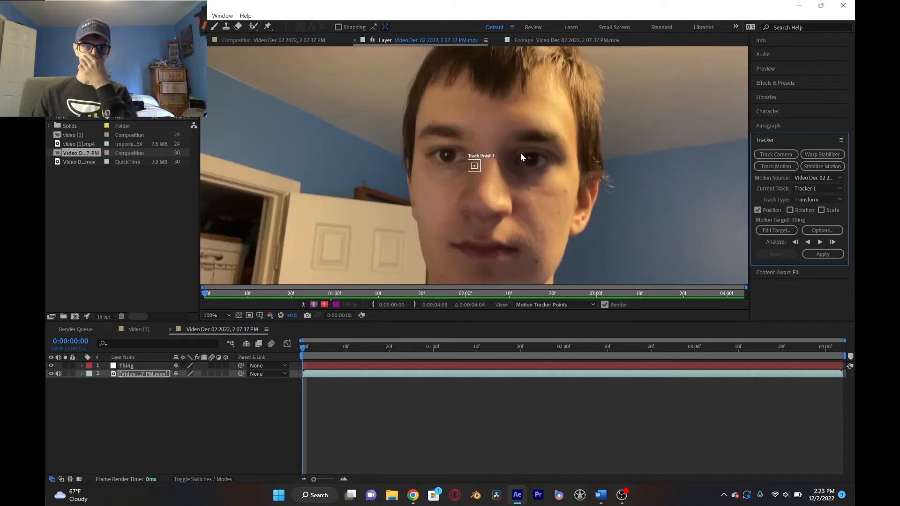
scroll(520, 153, "up", 3)
scroll(652, 154, "down", 1)
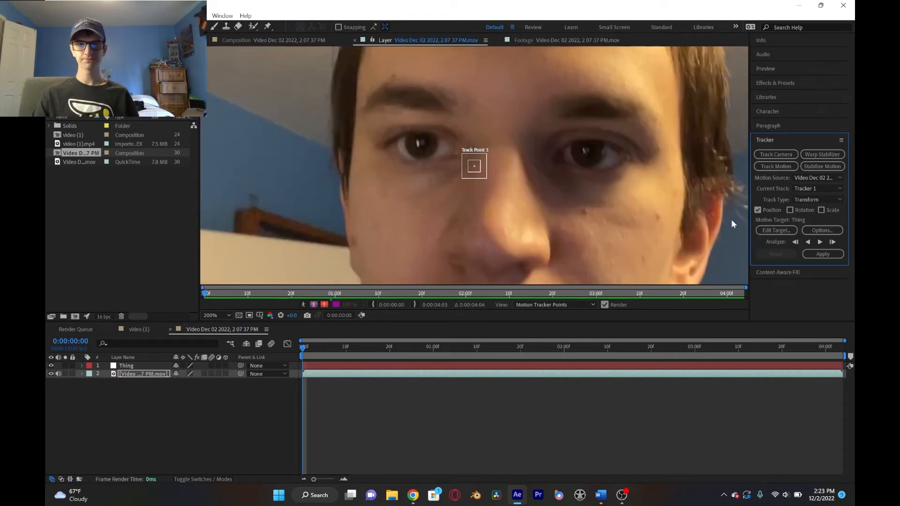
left_click(791, 210)
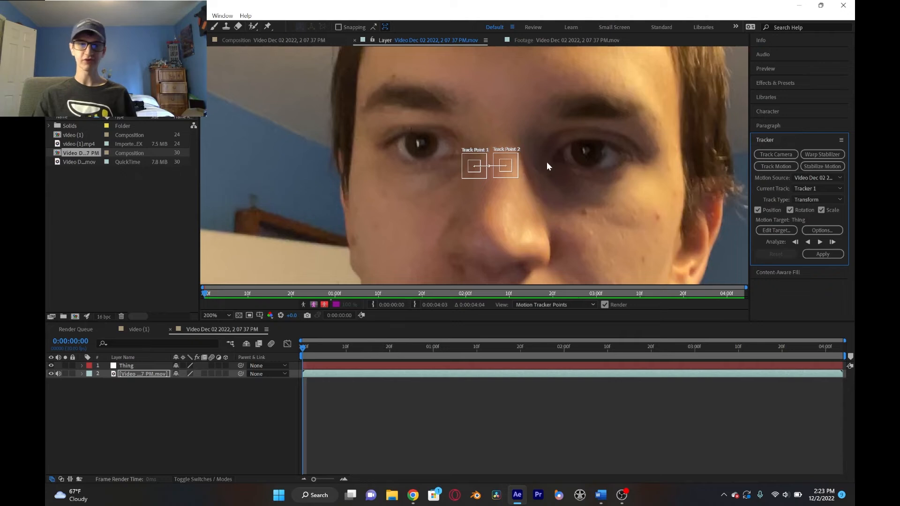
- Place and enlarge Track Point 1 and Track Point 2 over one eye each, and analyze the clip forward
left_click_drag(478, 170, 443, 163)
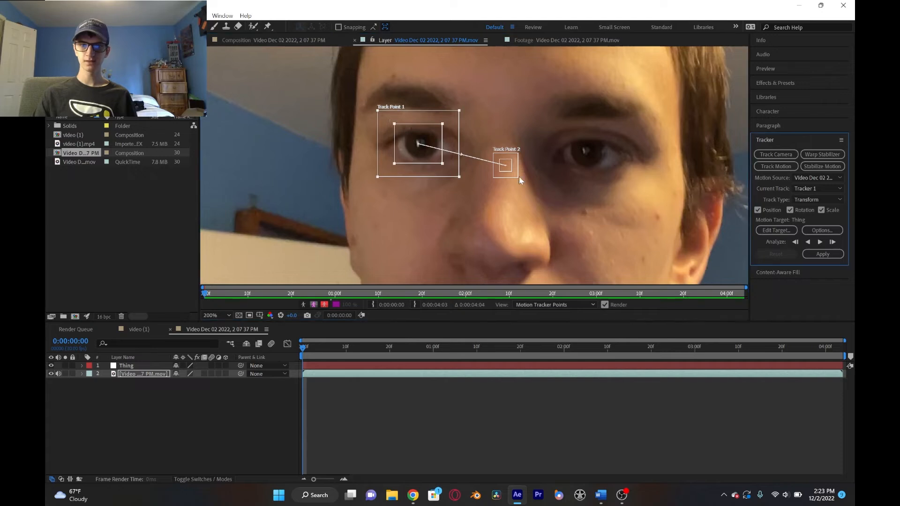
left_click_drag(510, 172, 621, 176)
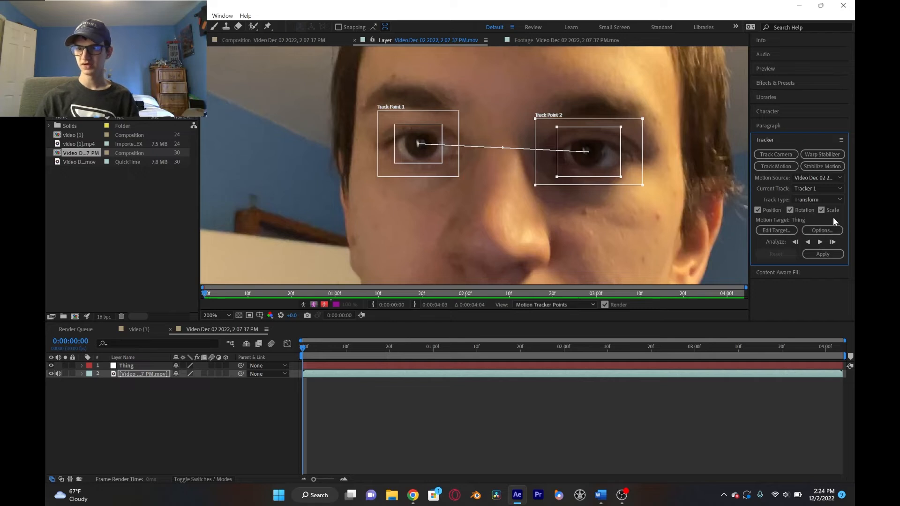
scroll(450, 172, "down", 1)
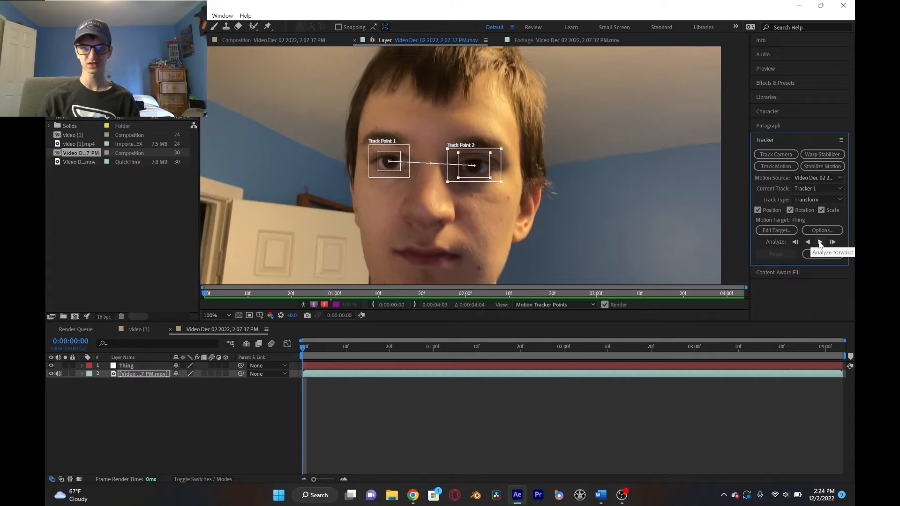
left_click(820, 242)
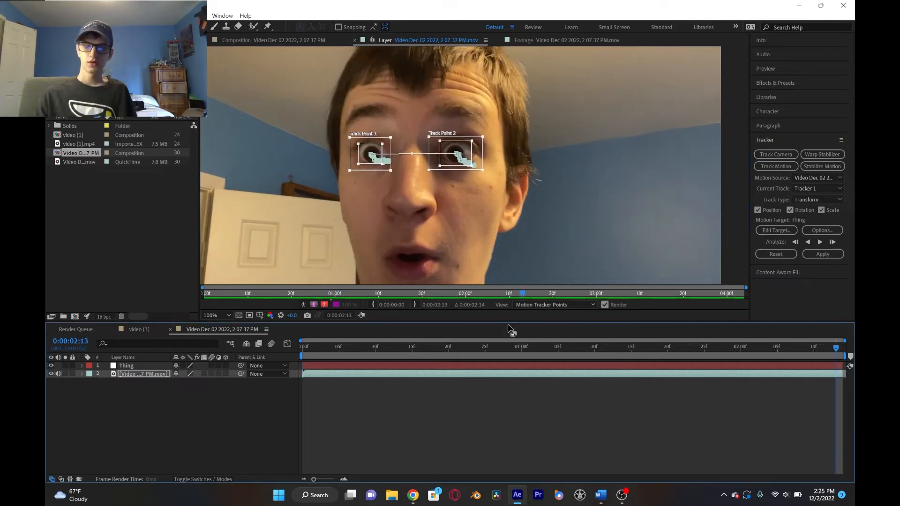
- Check the tracked eye points with the frame fitted in the viewer and apply the tracking to the Thing null in X and Y
scroll(460, 216, "down", 4)
left_click(216, 315)
left_click(217, 148)
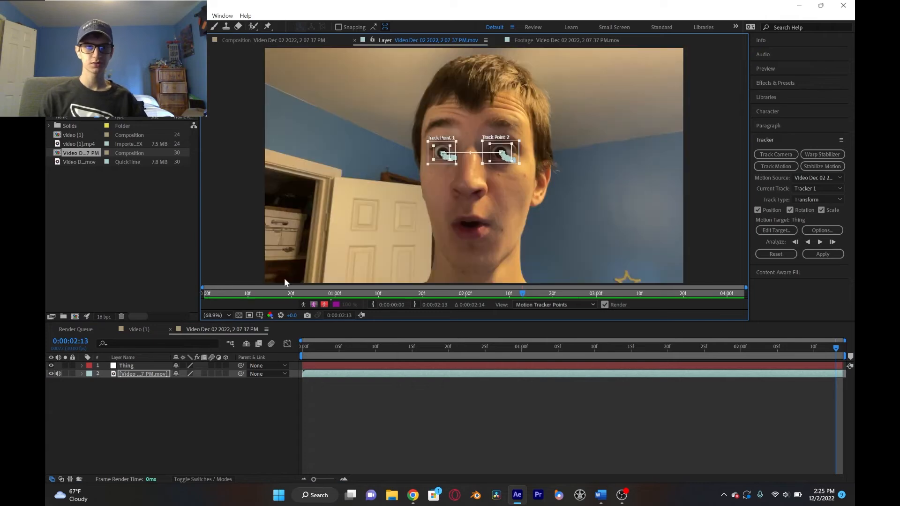
left_click_drag(469, 347, 673, 373)
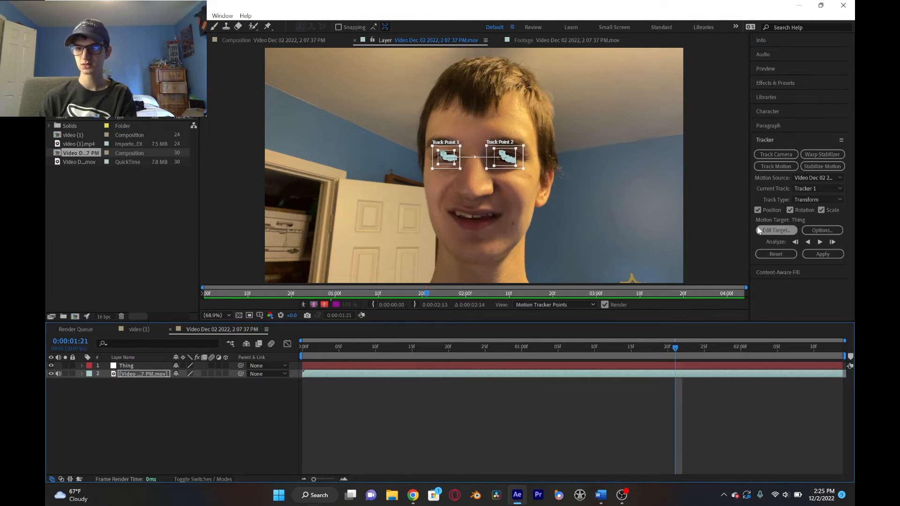
left_click(772, 228)
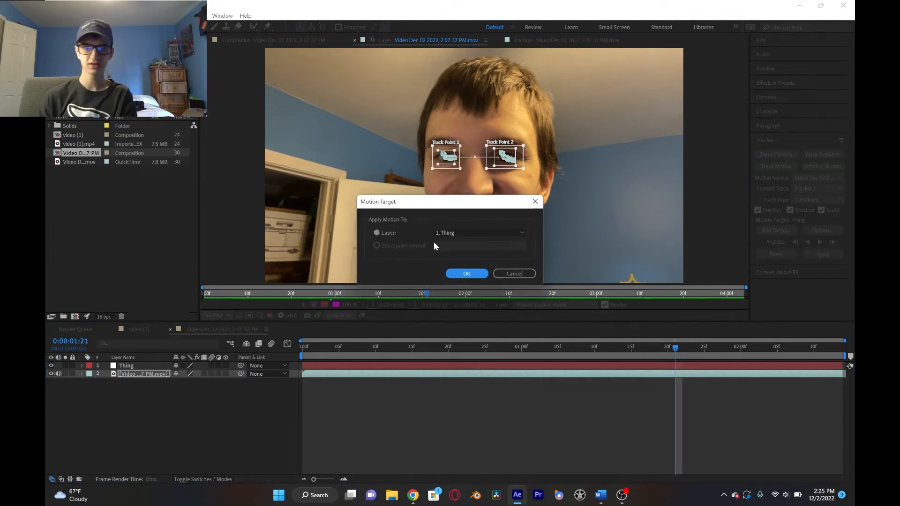
left_click(466, 274)
left_click(816, 255)
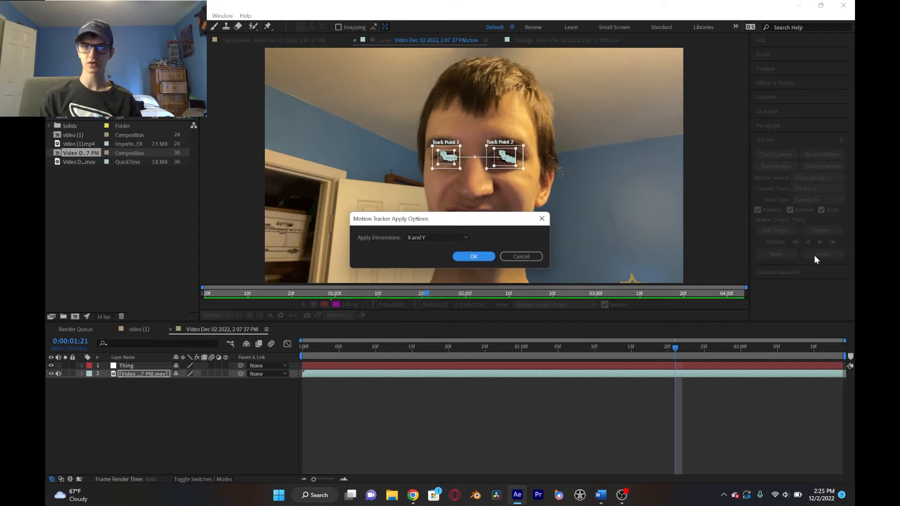
left_click(474, 256)
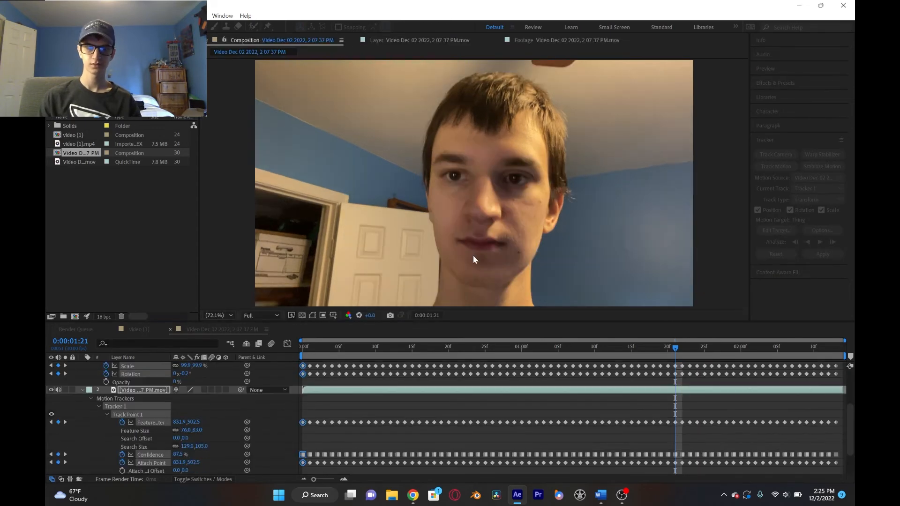
- Collapse the expanded layer properties and preview the Thing null's tracked movement over the face
scroll(86, 423, "up", 2)
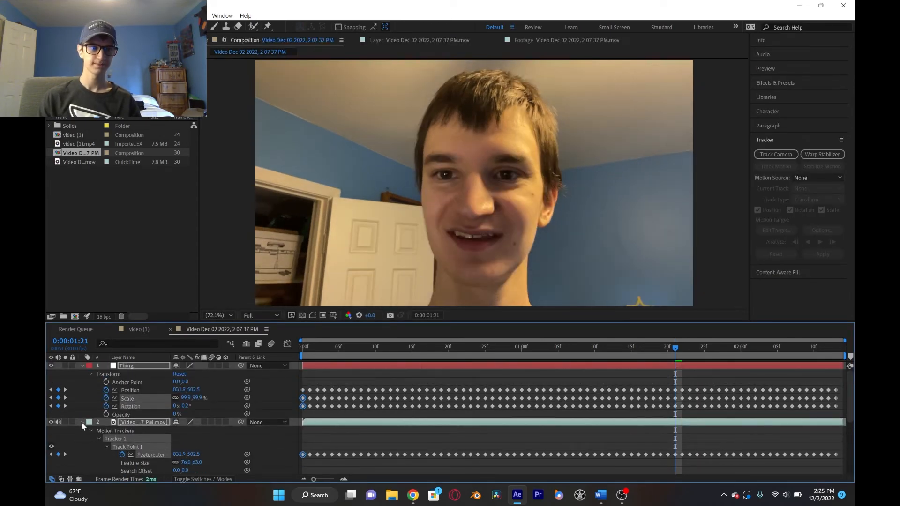
left_click(82, 422)
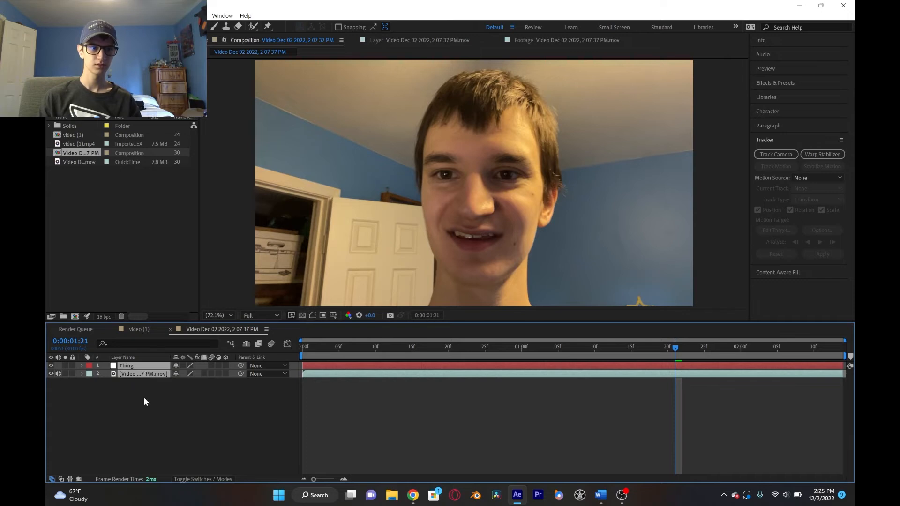
left_click(147, 374)
key("F3")
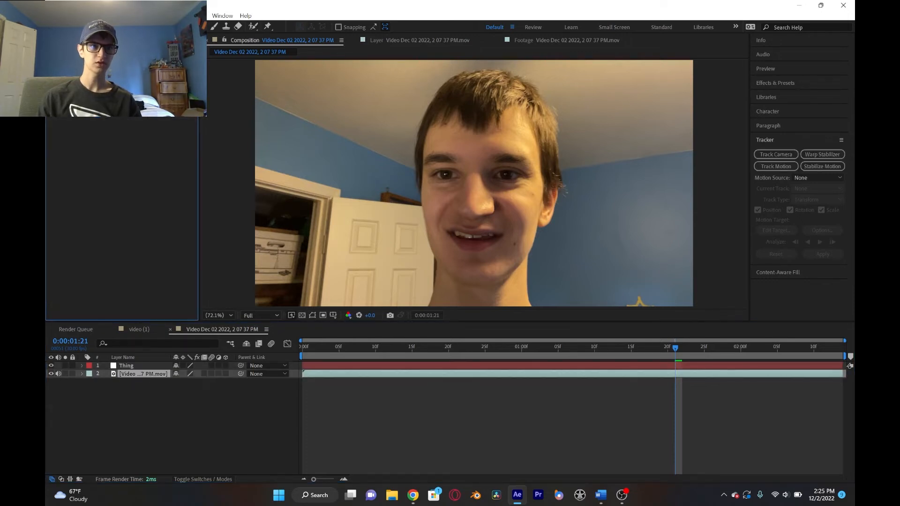
key("F3")
left_click(130, 365)
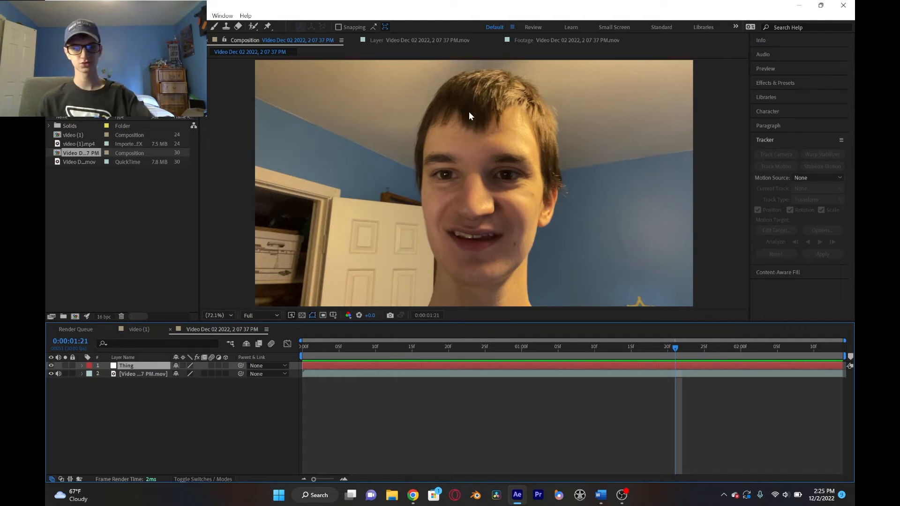
left_click_drag(361, 346, 412, 342)
key("space")
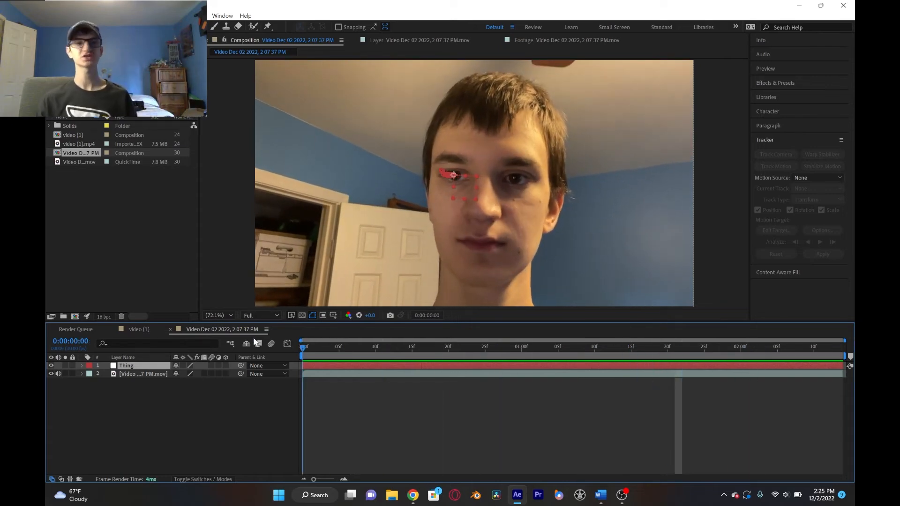
- Add a text layer reading GLASSES to the face composition
right_click(162, 405)
mouse_move(220, 287)
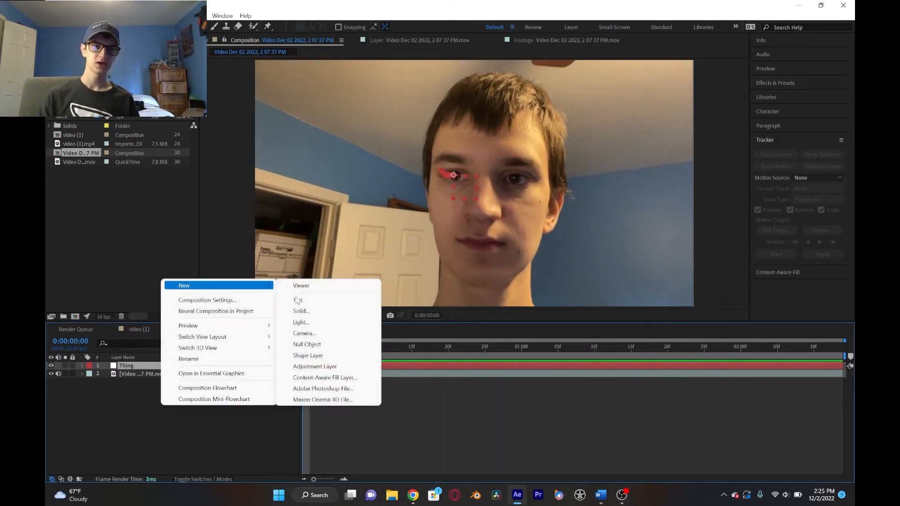
left_click(300, 301)
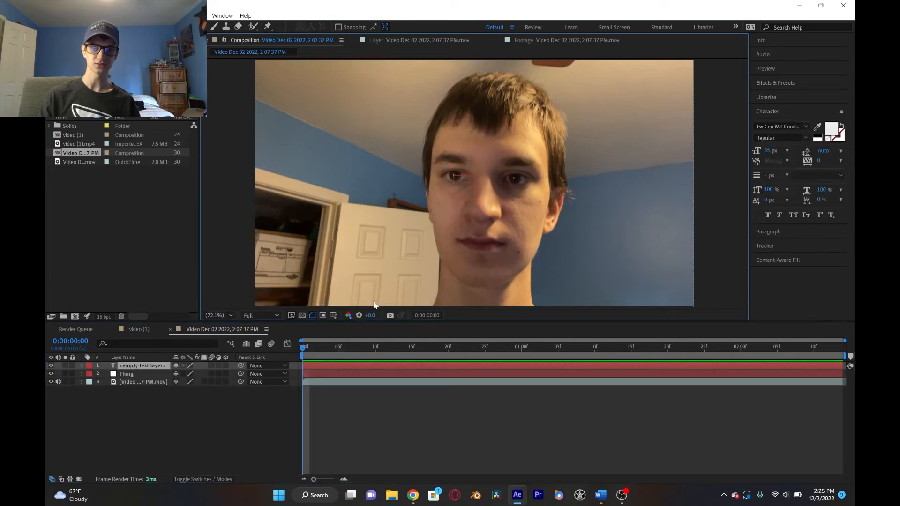
type("GLASSES")
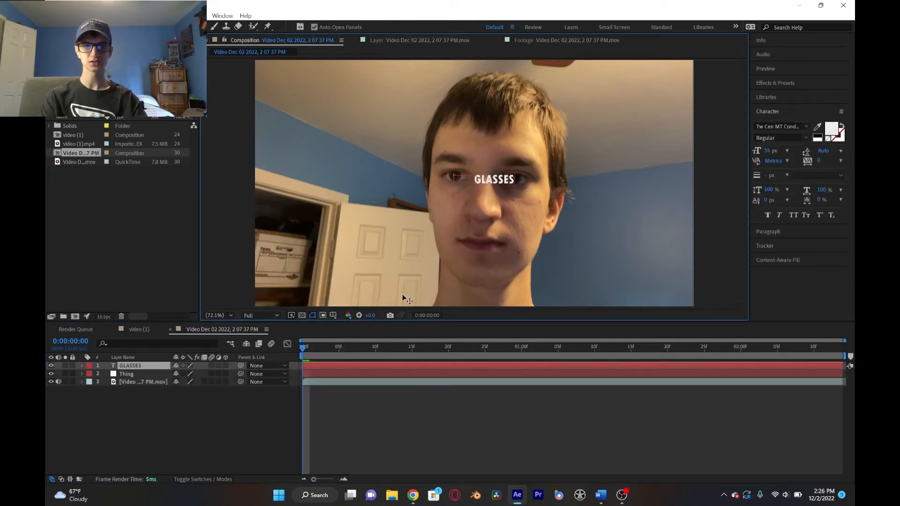
- Enlarge the GLASSES text to 132 px and move it over both eyes
left_click(67, 26)
left_click_drag(767, 150, 804, 146)
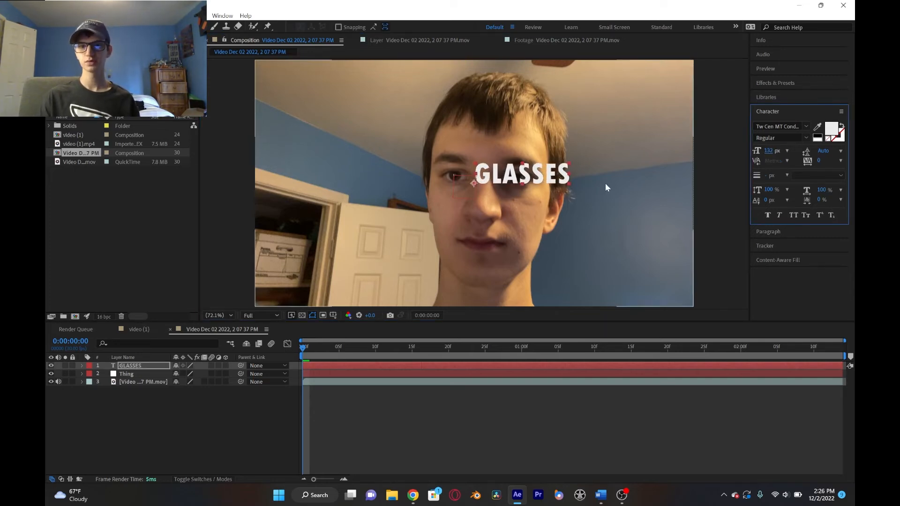
left_click_drag(551, 176, 512, 176)
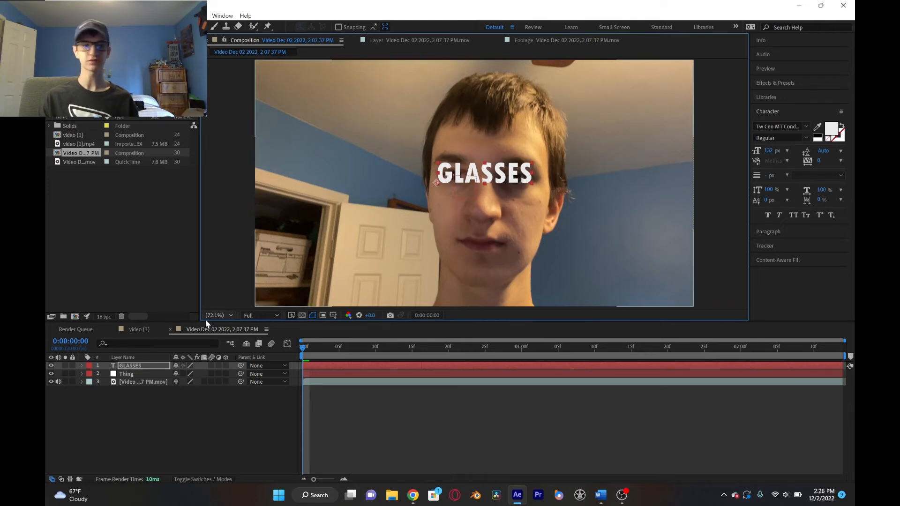
- Parent the GLASSES text layer to the Thing null and play back the composition
left_click(277, 367)
left_click(286, 403)
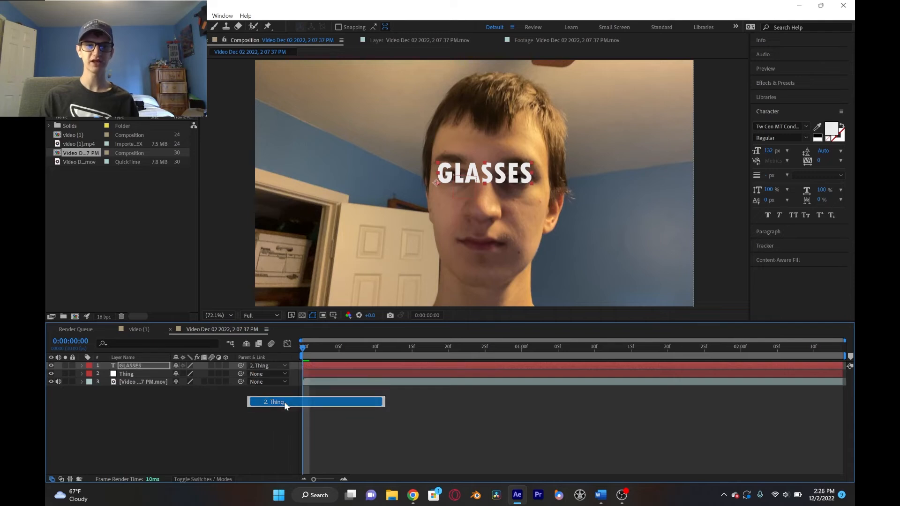
key("space")
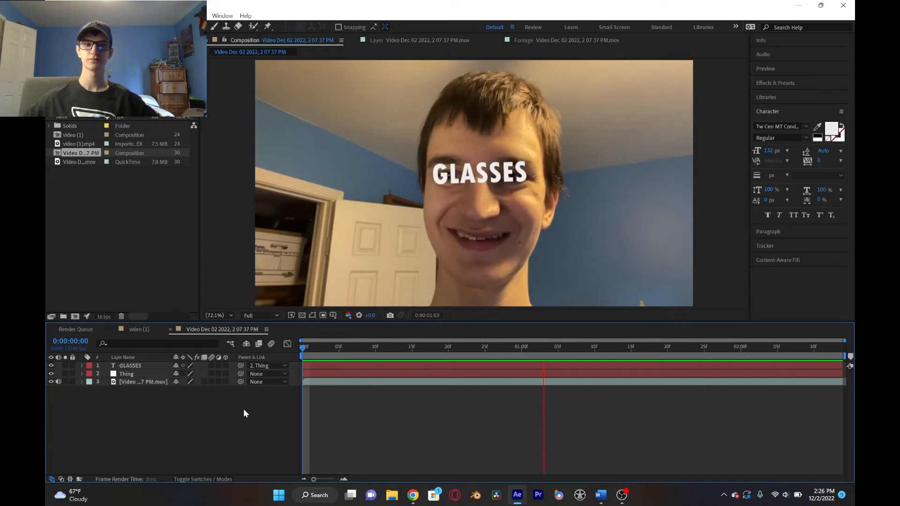
- Hide the face clip to watch the tracked text alone, show the clip again and return to the first frame
left_click(51, 382)
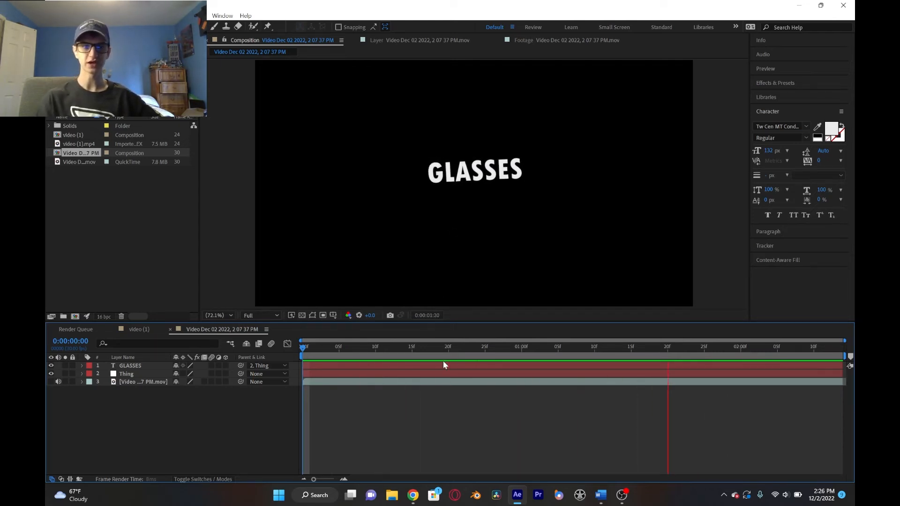
key("space")
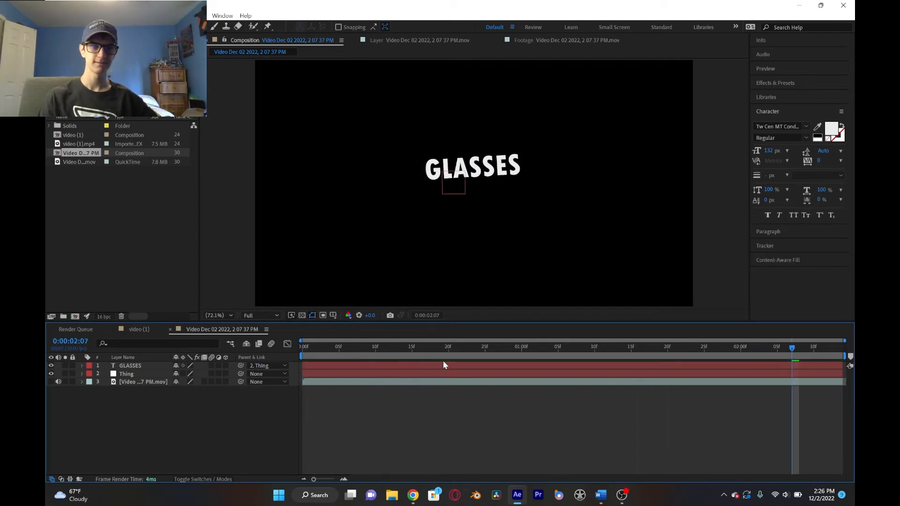
left_click(51, 381)
left_click(339, 348)
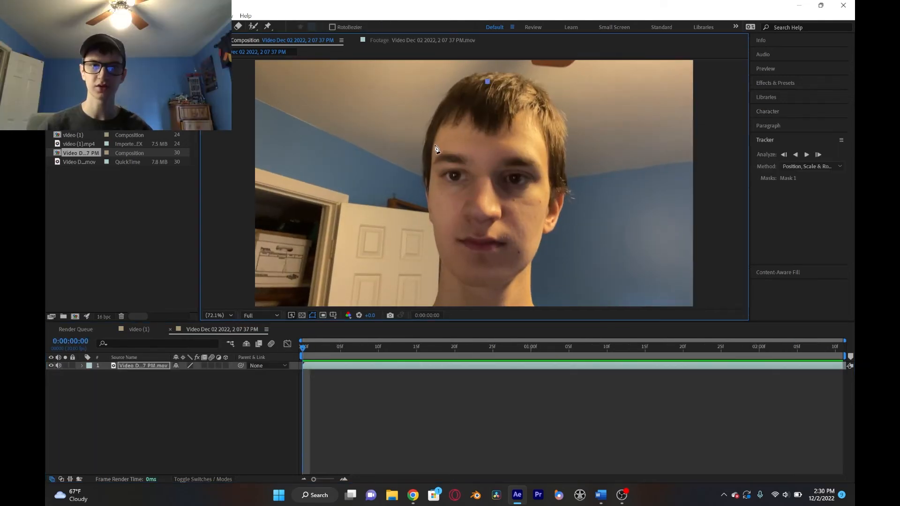
- Draw a closed curved mask around the face, following the forehead, cheeks and chin on the first frame
left_click_drag(434, 146, 430, 181)
left_click_drag(434, 222, 437, 239)
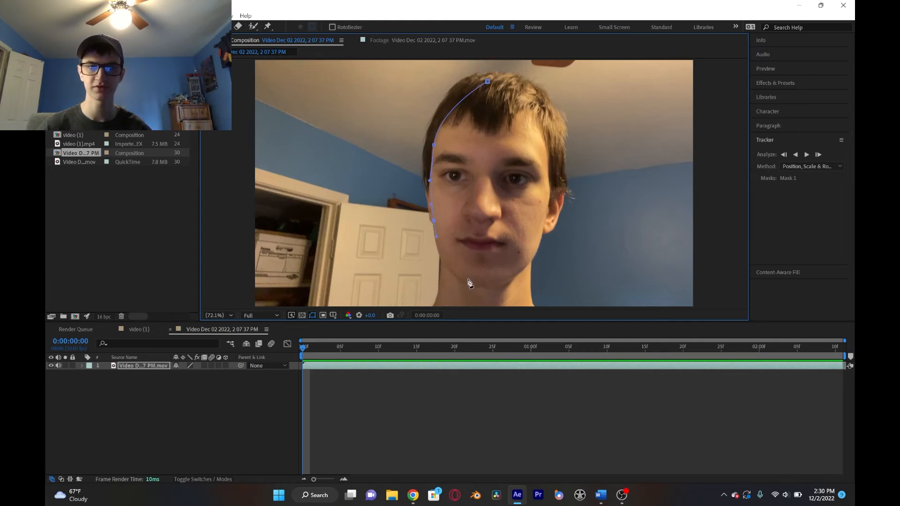
left_click_drag(464, 282, 472, 286)
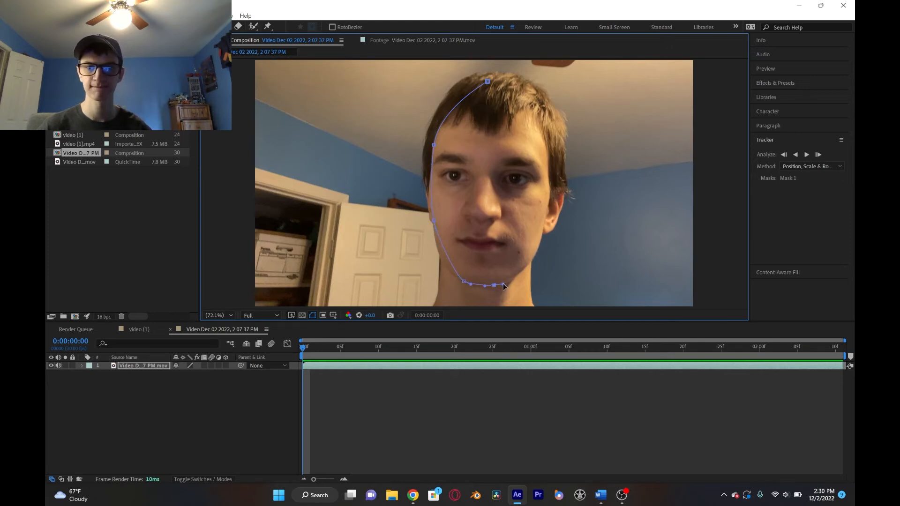
left_click_drag(539, 250, 543, 235)
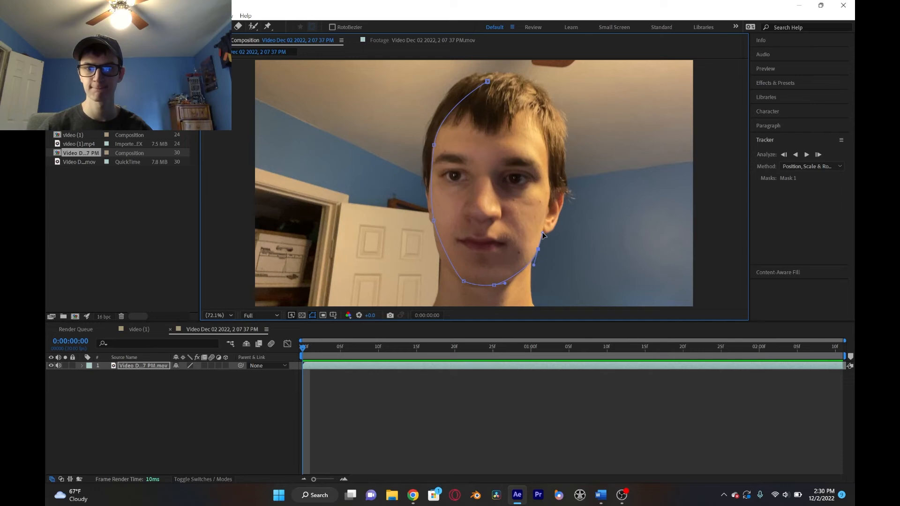
left_click_drag(550, 176, 550, 161)
left_click_drag(542, 118, 532, 102)
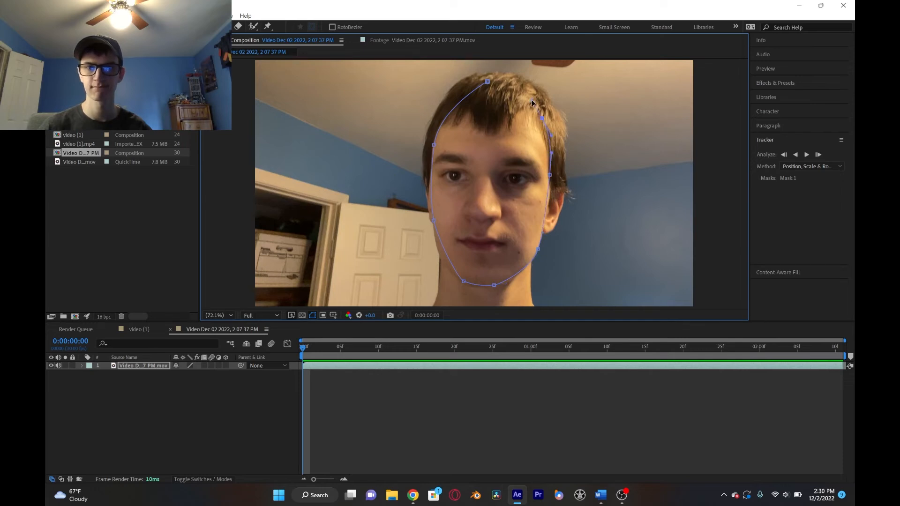
left_click(488, 82)
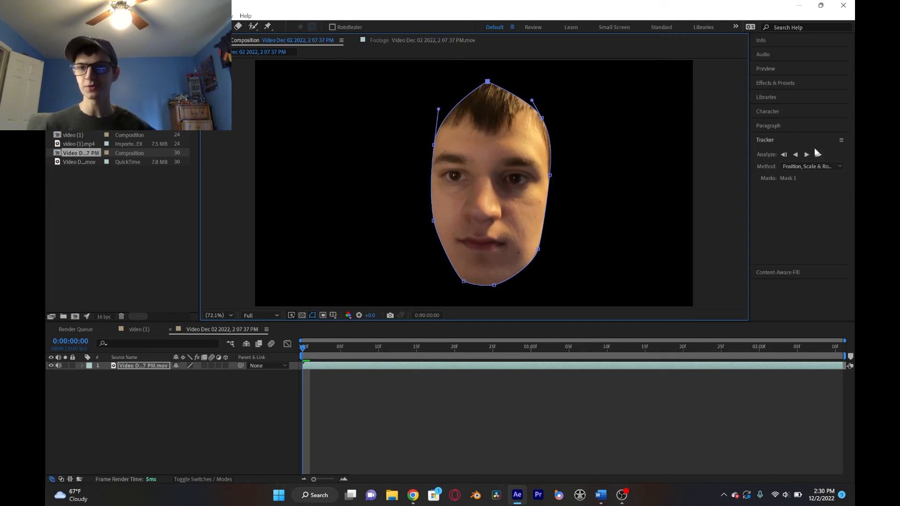
- Set the mask tracking method to Face Tracking (Detailed Features) and analyze Mask 1 forward through the whole clip
left_click(791, 168)
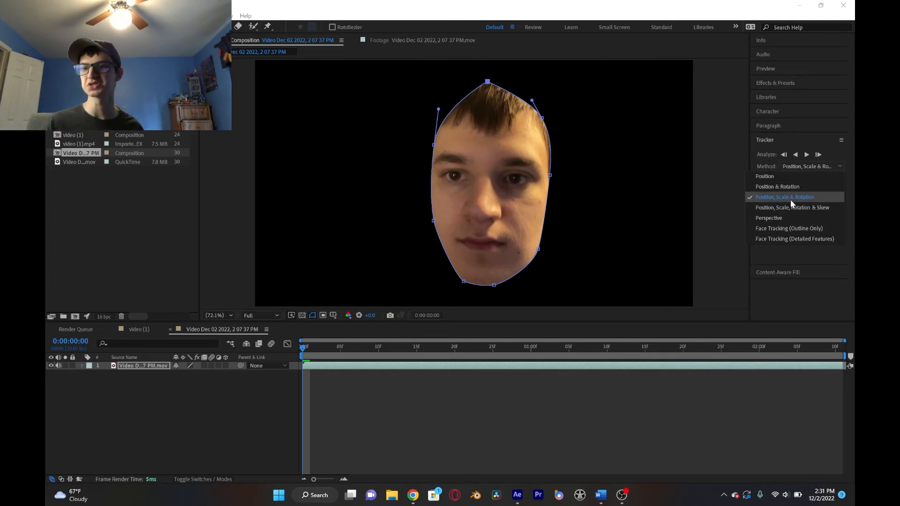
left_click(824, 238)
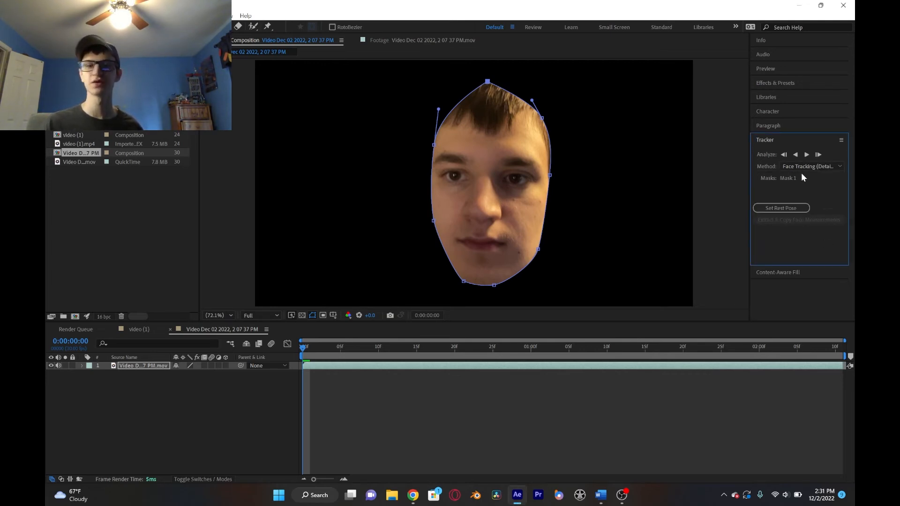
left_click(807, 155)
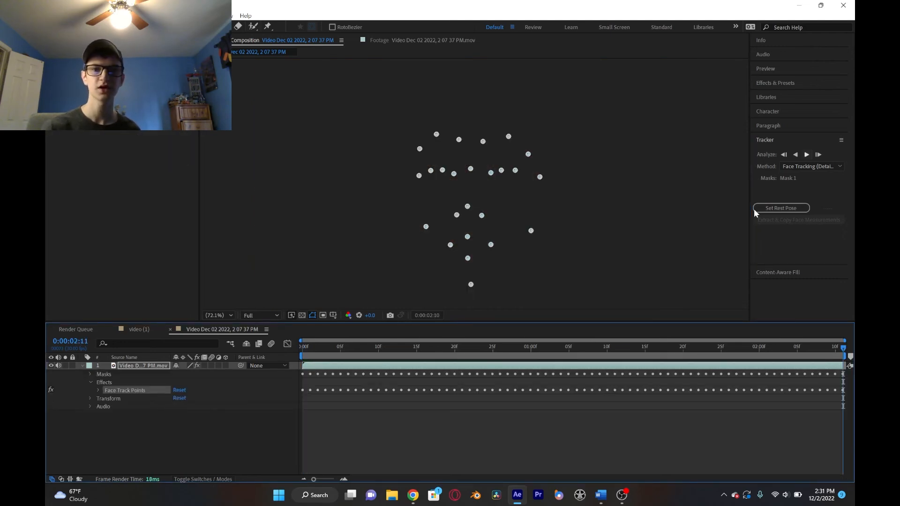
- Return to the first frame, deselect the clip and play back the tracked face mask
left_click(408, 40)
left_click(298, 39)
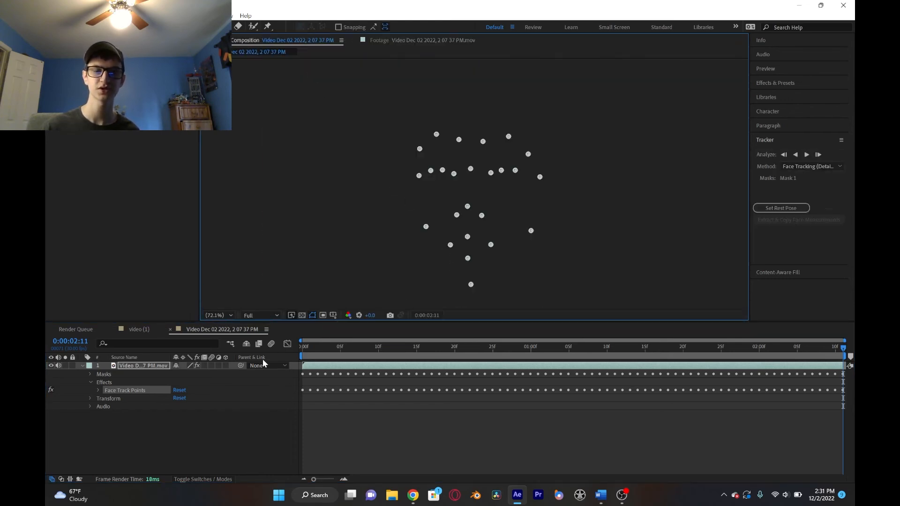
left_click_drag(324, 348, 256, 368)
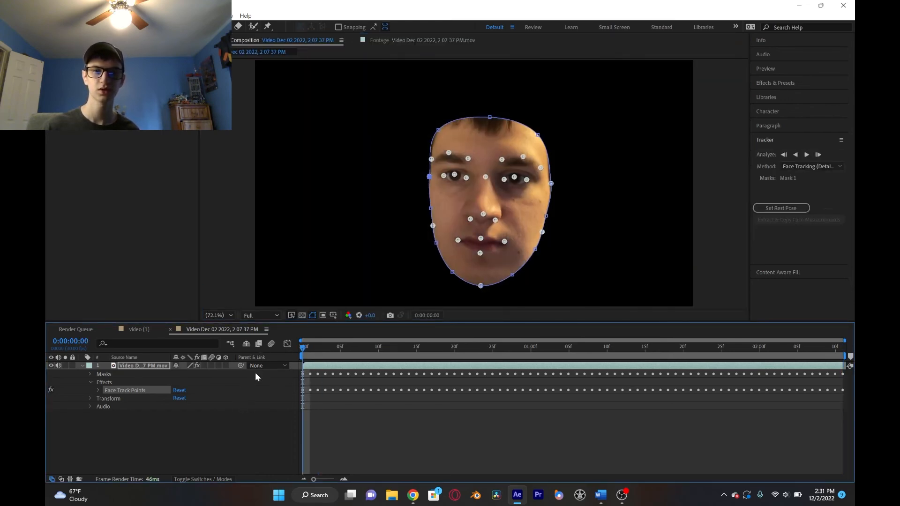
left_click(202, 436)
key("space")
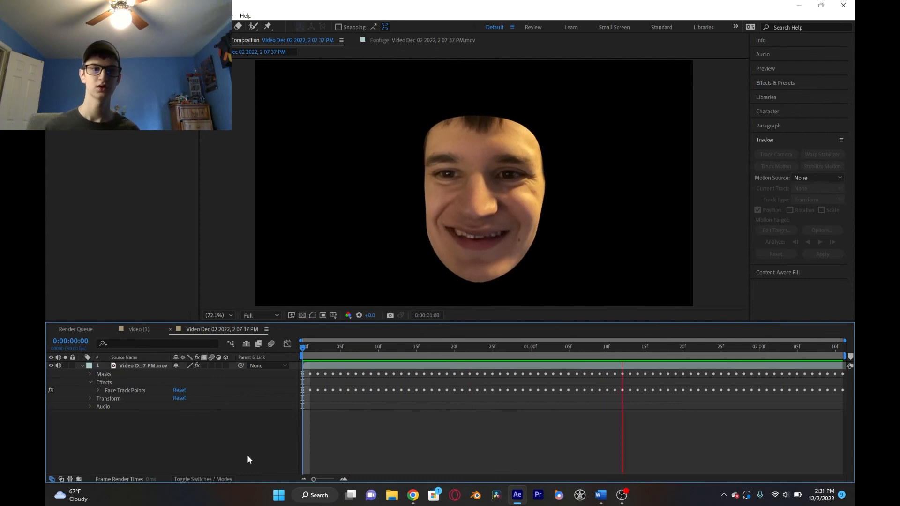
key("space")
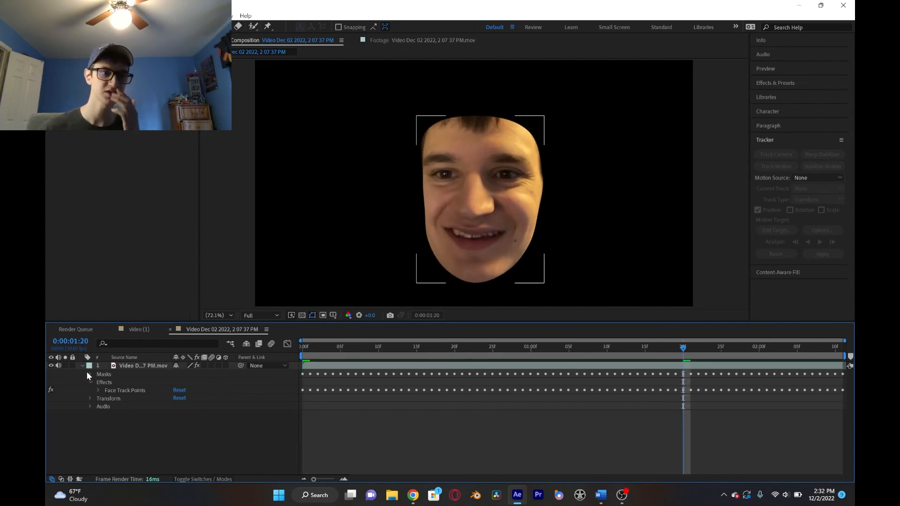
- Set the mode of Mask 1 to None so the full footage shows
left_click(90, 375)
left_click(187, 382)
left_click(195, 394)
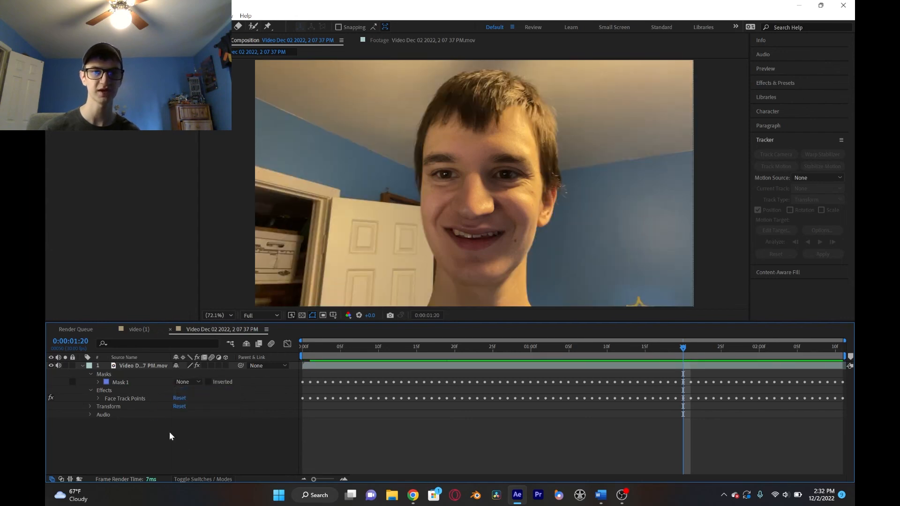
- Display the Face Track Points over the footage and scrub from the first frame to 0:00:01:07
left_click(122, 398)
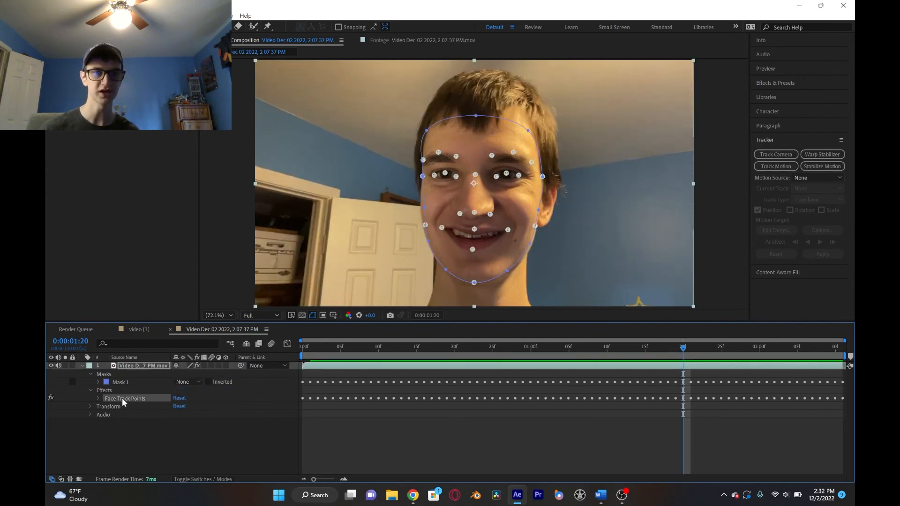
left_click(347, 351)
key("Home")
left_click_drag(304, 348, 585, 349)
- Expand the Nose, Mouth, and Cheeks and Chin groups of the Face Track Points effect to view their tracked coordinates
left_click(112, 85)
left_click(58, 69)
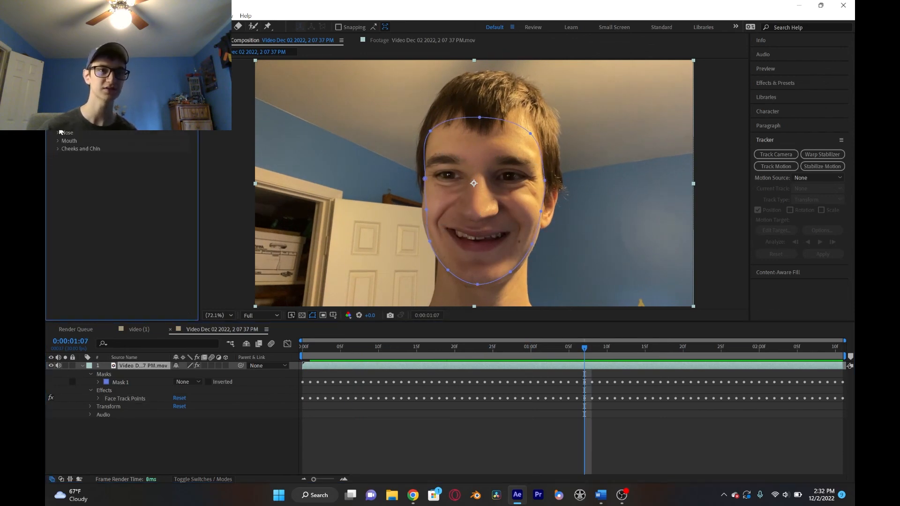
scroll(61, 137, "up", 2)
left_click(58, 180)
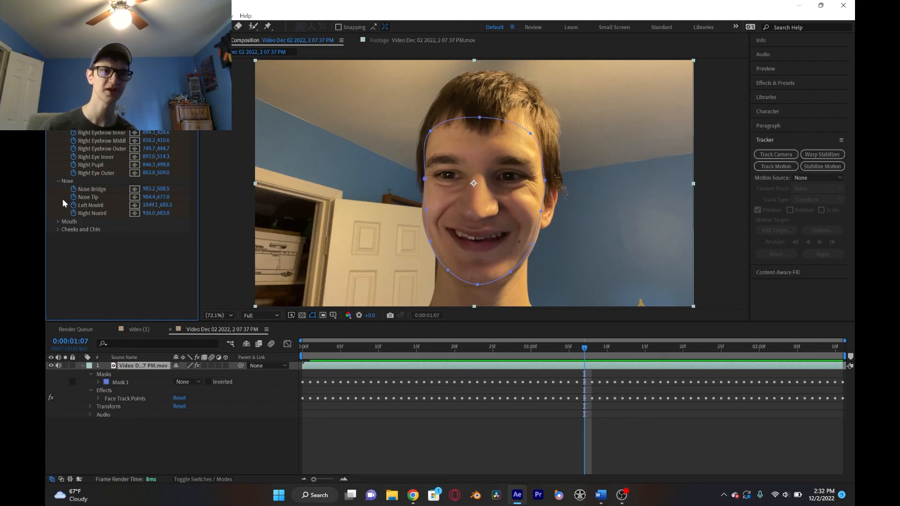
left_click(58, 229)
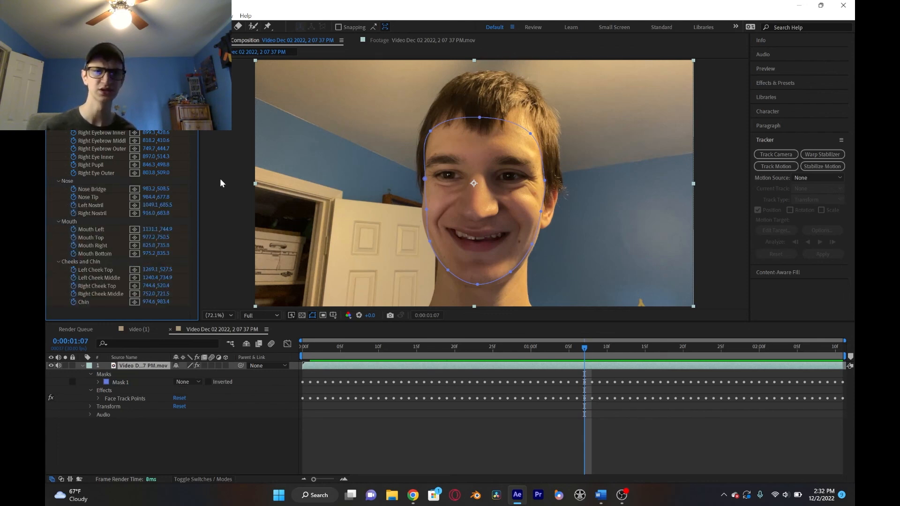
- Deselect the clip, return to the first frame and bring the project's item list back with nothing selected
left_click(251, 447)
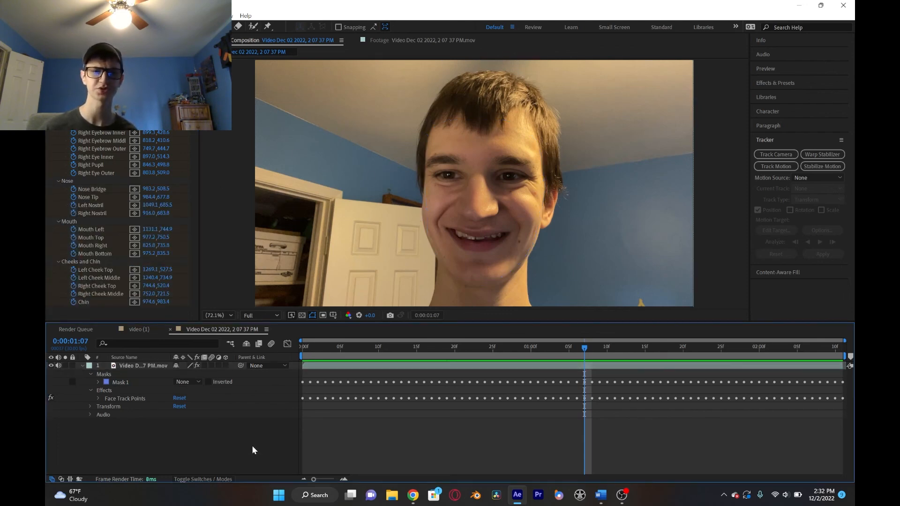
left_click_drag(455, 347, 277, 361)
left_click(61, 40)
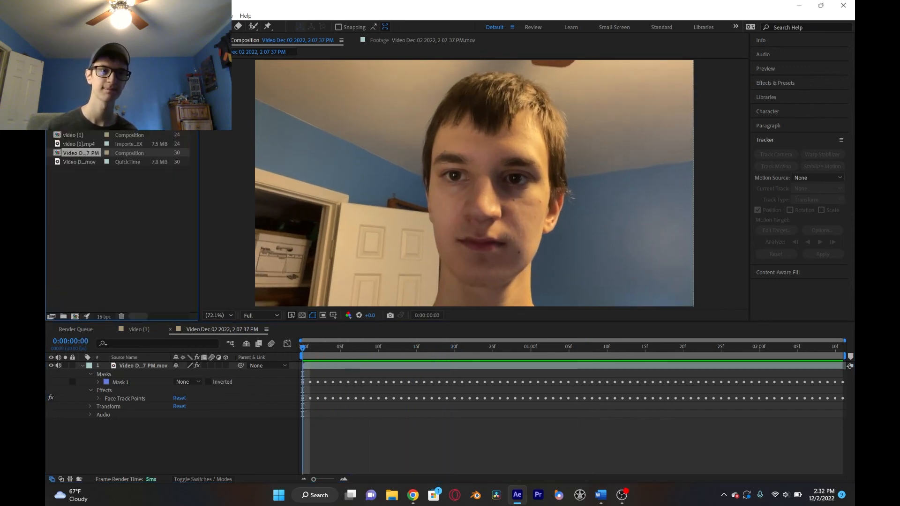
left_click(94, 245)
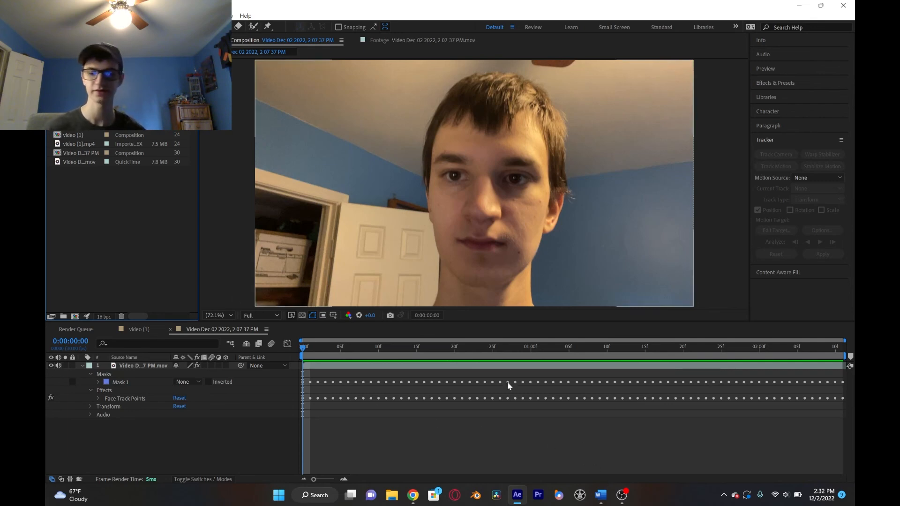
left_click(622, 495)
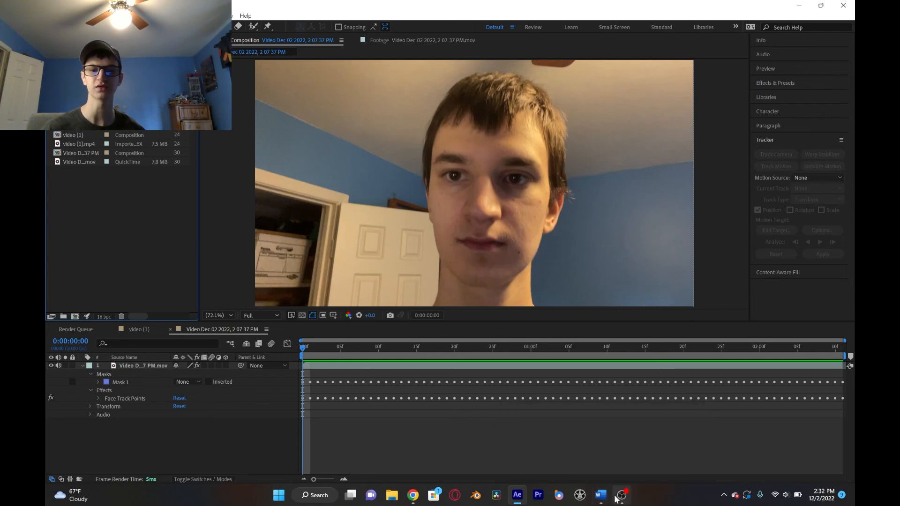
left_click_drag(411, 185, 703, 349)
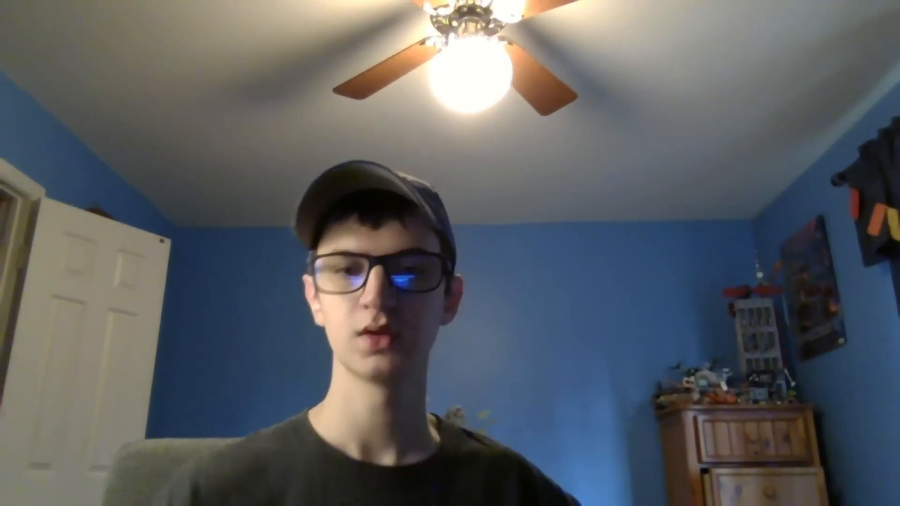